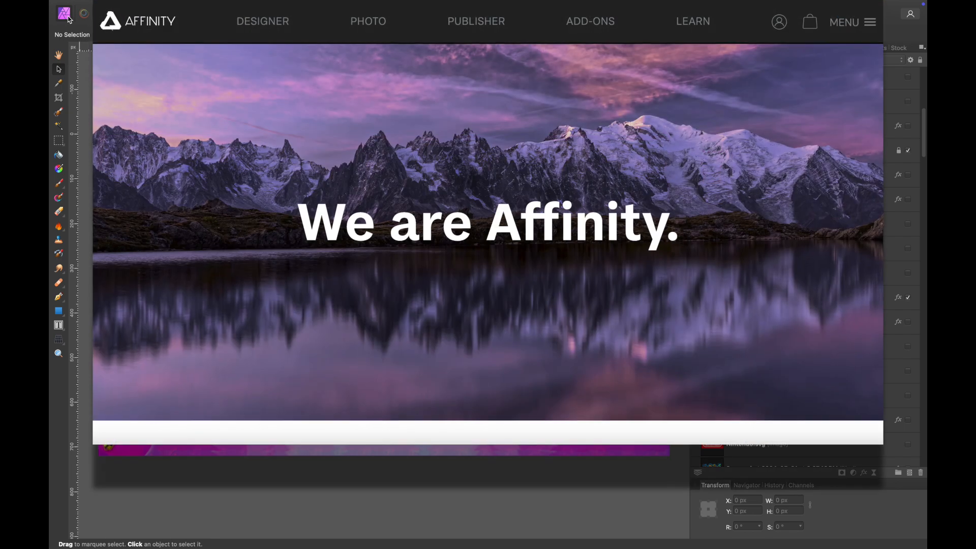
- Hide the Purple Frame group and show it again to check its effect on the thumbnail
{"action": "mouse_move", "coordinate": [445, 548]}
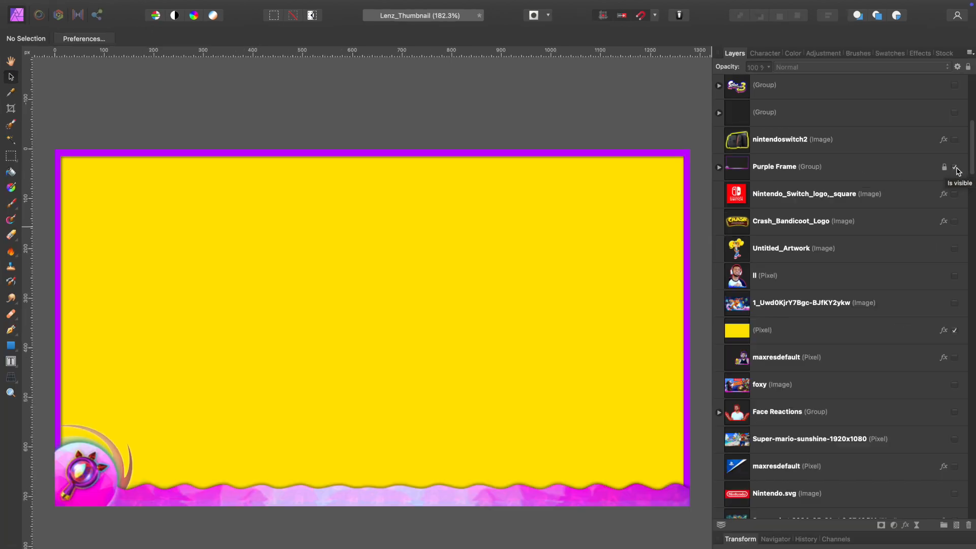
{"action": "left_click", "coordinate": [908, 151]}
{"action": "left_click", "coordinate": [955, 168]}
{"action": "left_click", "coordinate": [956, 169]}
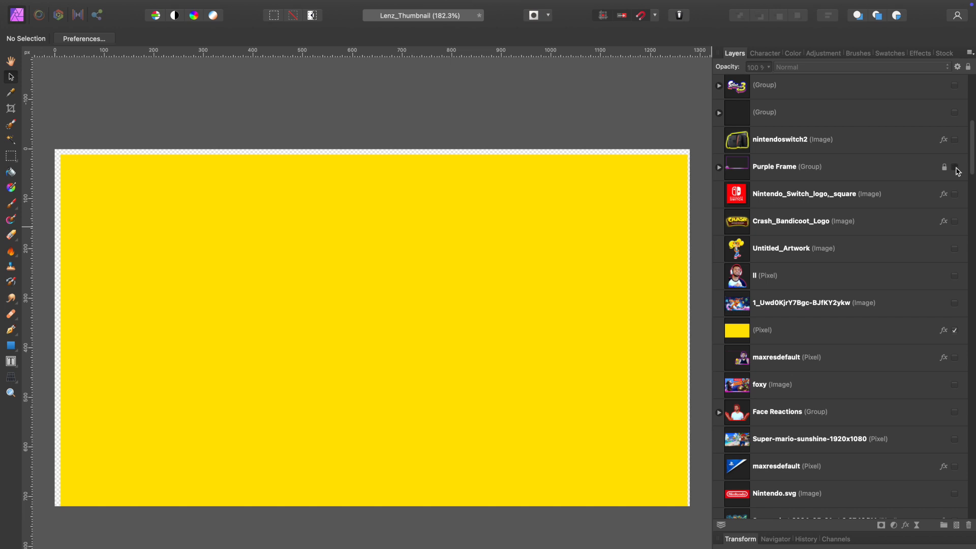
{"action": "left_click", "coordinate": [954, 168]}
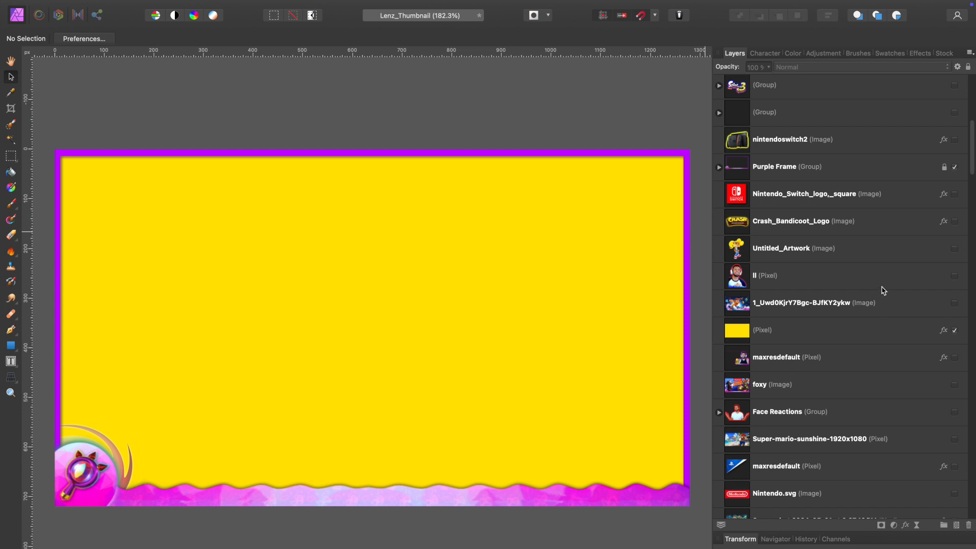
- Show the portrait pixel layer beside the frame, and check it with the yellow background layer hidden and restored
{"action": "left_click", "coordinate": [954, 275]}
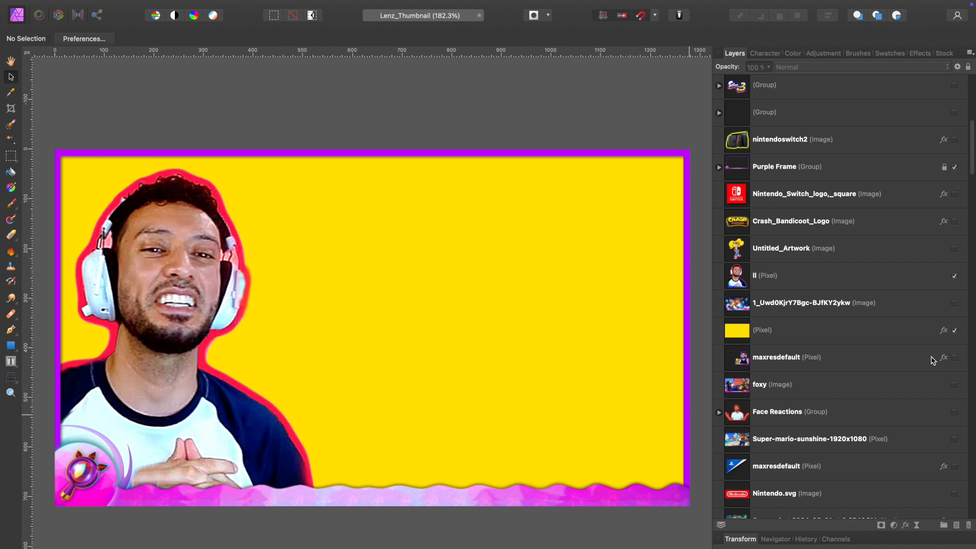
{"action": "left_click", "coordinate": [955, 330]}
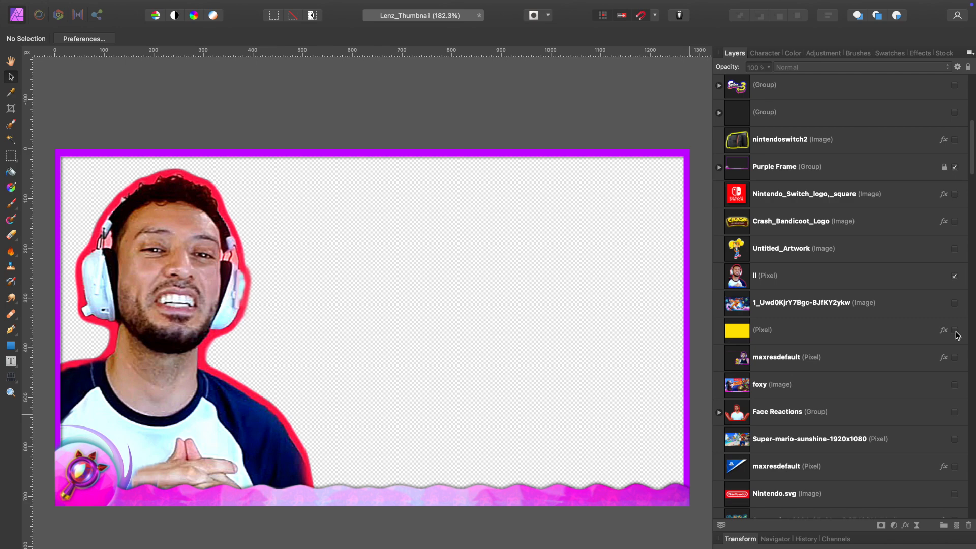
{"action": "left_click", "coordinate": [955, 331]}
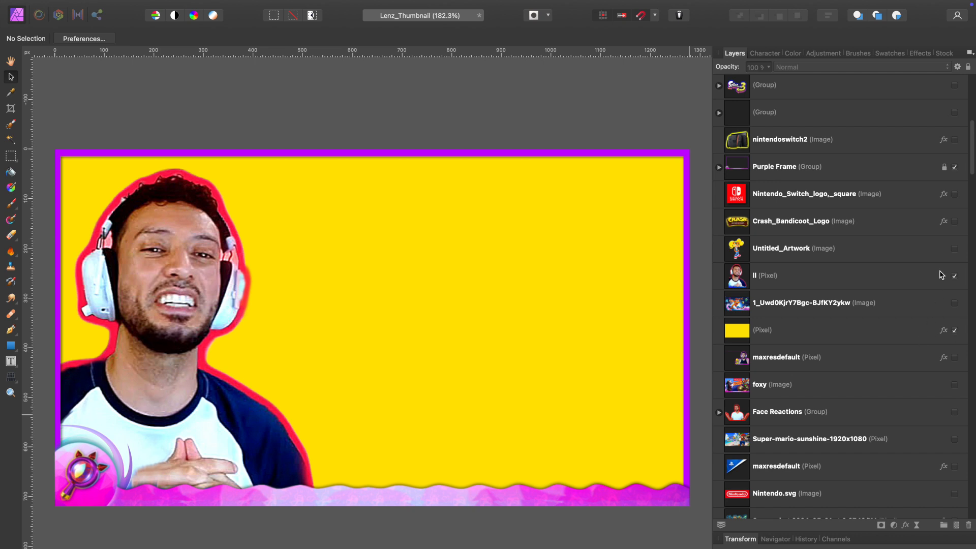
- Show the 1_Uwd0KjrY7Bgc-BJfKY2ykw game image and nudge it slightly down within the frame
{"action": "left_click", "coordinate": [953, 306]}
{"action": "left_click", "coordinate": [953, 304]}
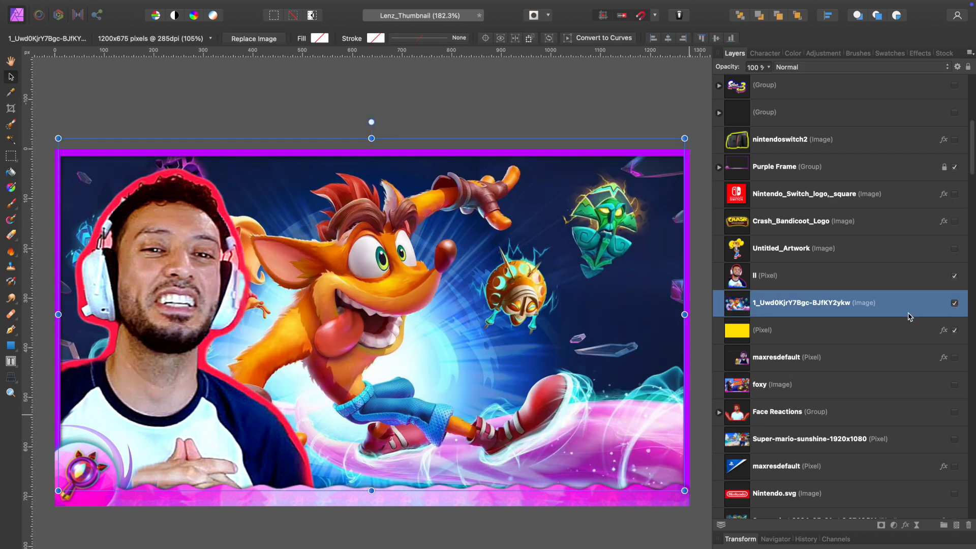
{"action": "mouse_move", "coordinate": [366, 337]}
{"action": "left_mouse_down"}
{"action": "mouse_move", "coordinate": [463, 334]}
{"action": "mouse_move", "coordinate": [352, 338]}
{"action": "mouse_move", "coordinate": [366, 337]}
{"action": "left_mouse_up"}
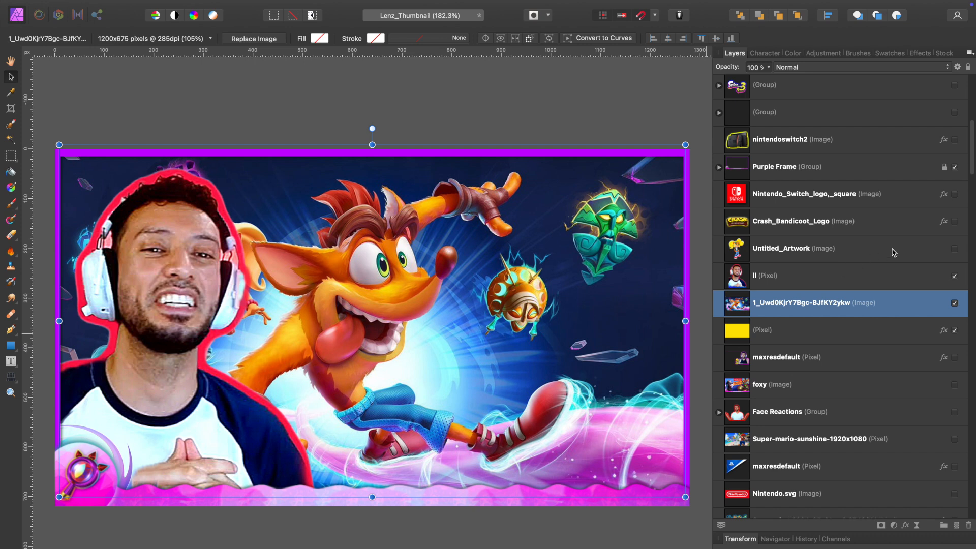
- Show Untitled_Artwork with the game image hidden, and scale the character to 16%, placing it beside the portrait
{"action": "left_click", "coordinate": [910, 248]}
{"action": "left_click", "coordinate": [954, 249]}
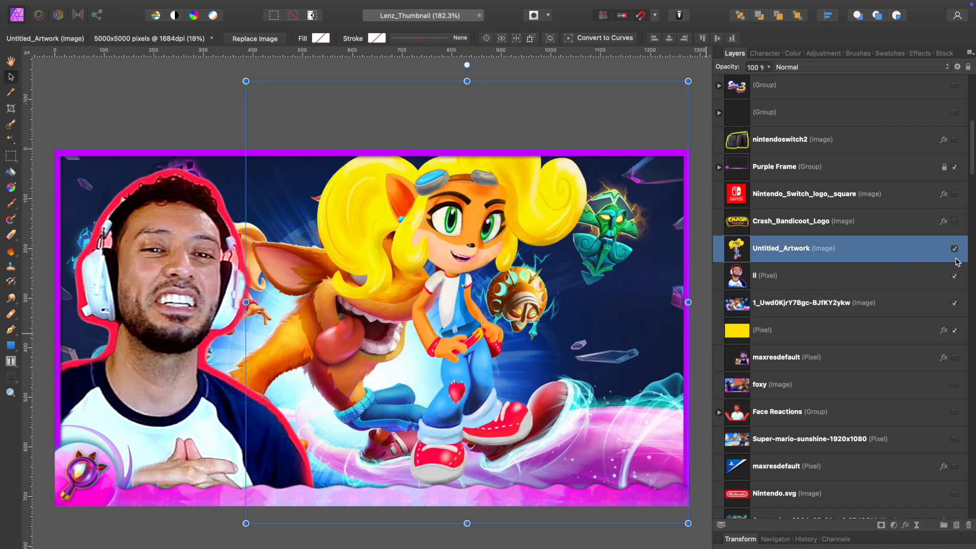
{"action": "left_click", "coordinate": [954, 304]}
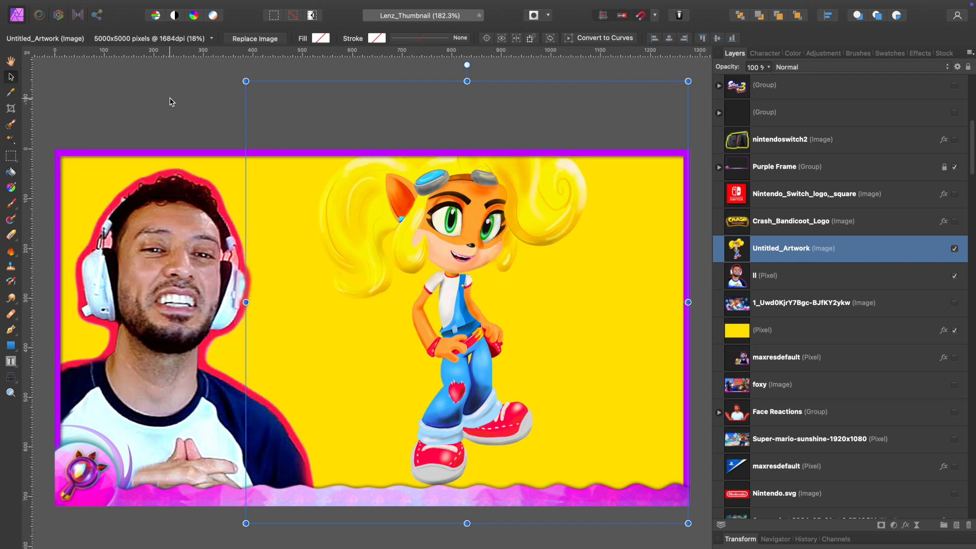
{"action": "left_click_drag", "start_coordinate": [244, 83], "coordinate": [302, 138]}
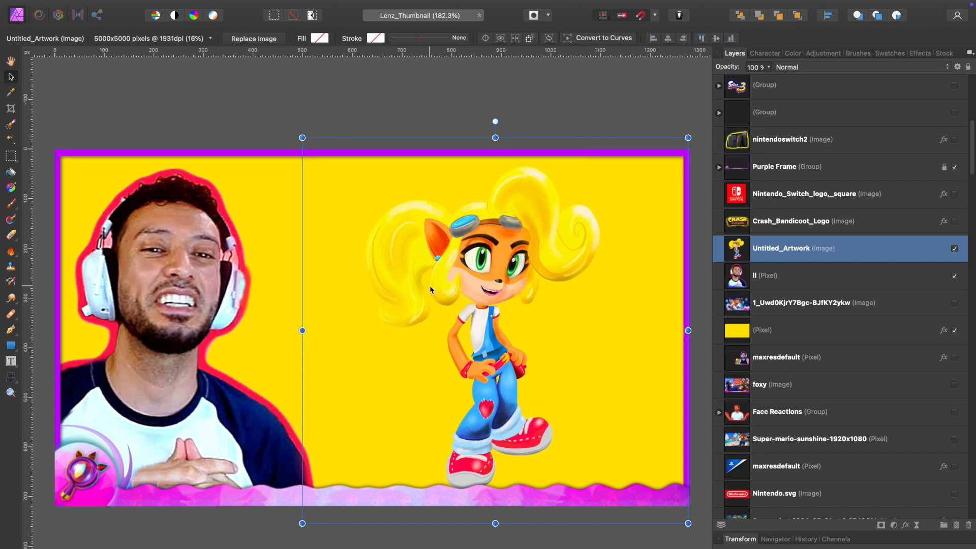
{"action": "left_click_drag", "start_coordinate": [430, 286], "coordinate": [442, 279]}
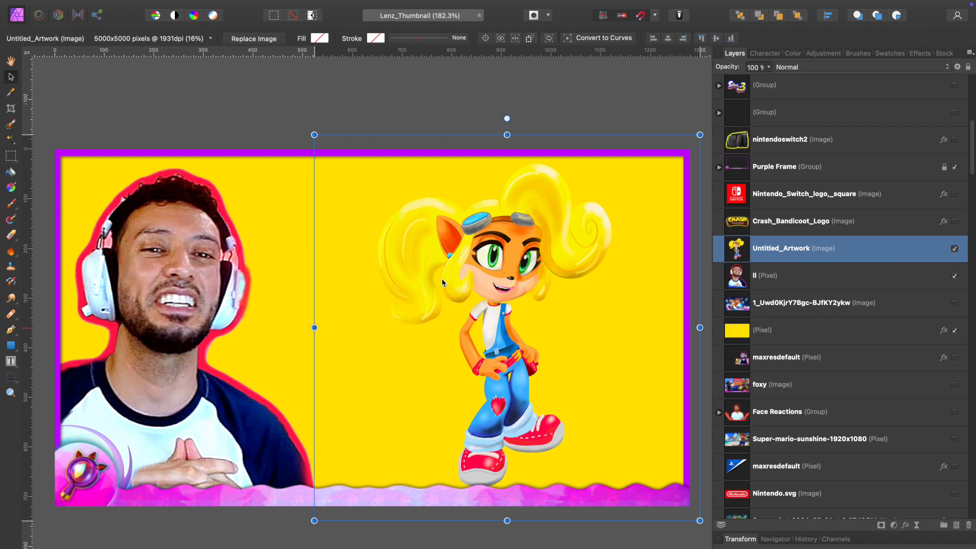
- Check the character with the yellow background layer hidden and restored, and show the game image behind it again
{"action": "left_click", "coordinate": [955, 333]}
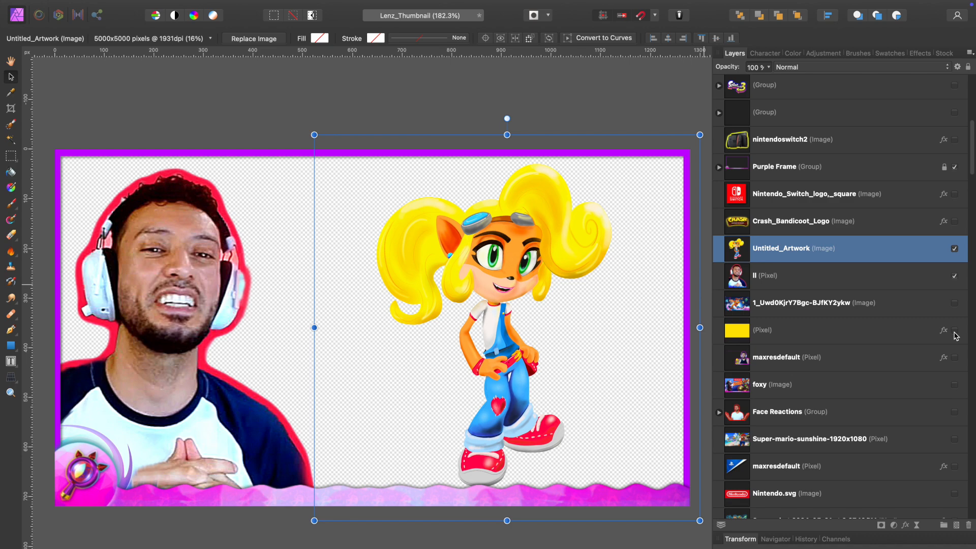
{"action": "left_click", "coordinate": [954, 334]}
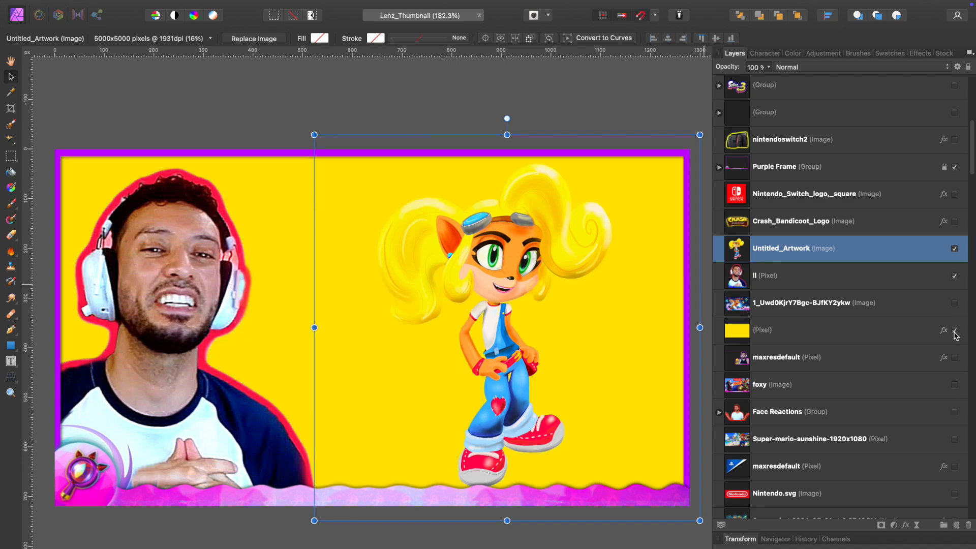
{"action": "left_click", "coordinate": [954, 304]}
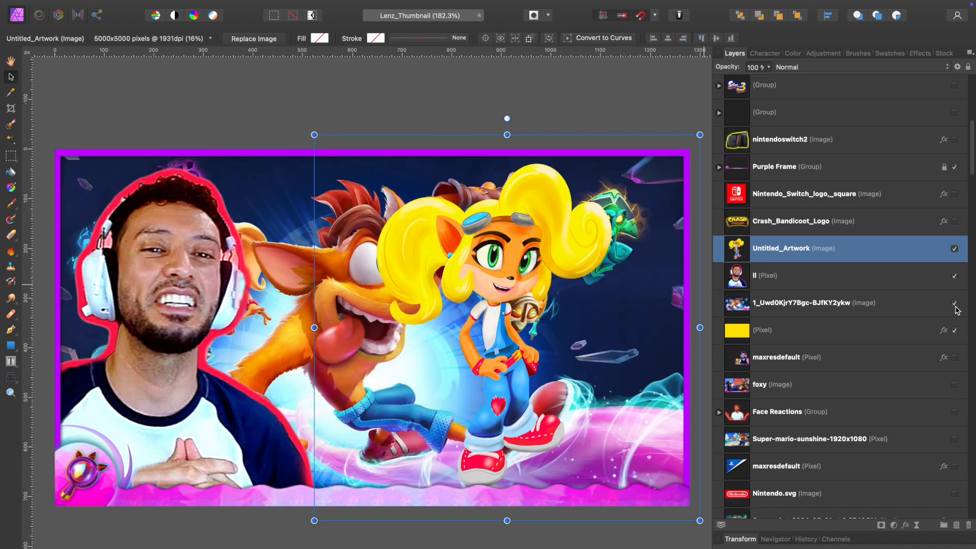
- Preview the available blend modes on the 1_Uwd0KjrY7Bgc-BJfKY2ykw game image without applying one
{"action": "left_click", "coordinate": [913, 310]}
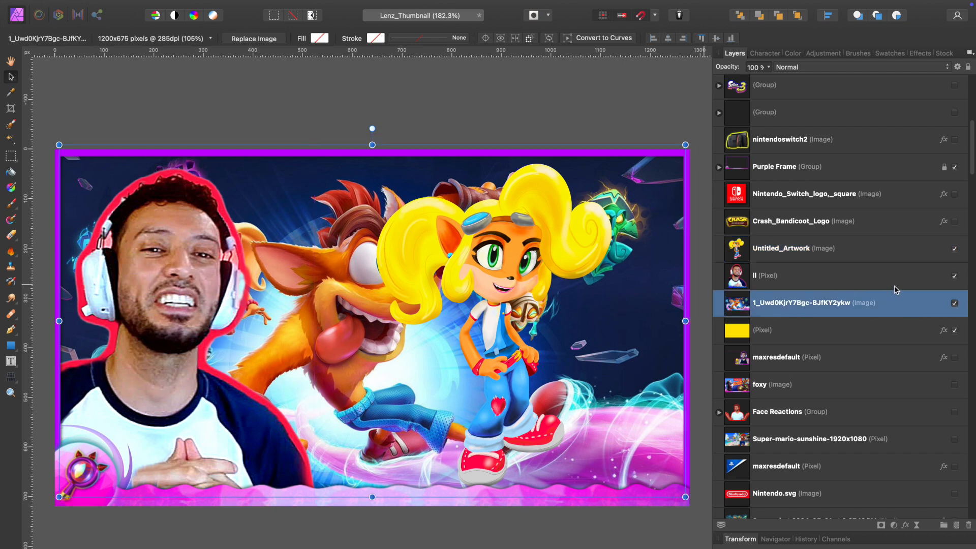
{"action": "left_click", "coordinate": [817, 67]}
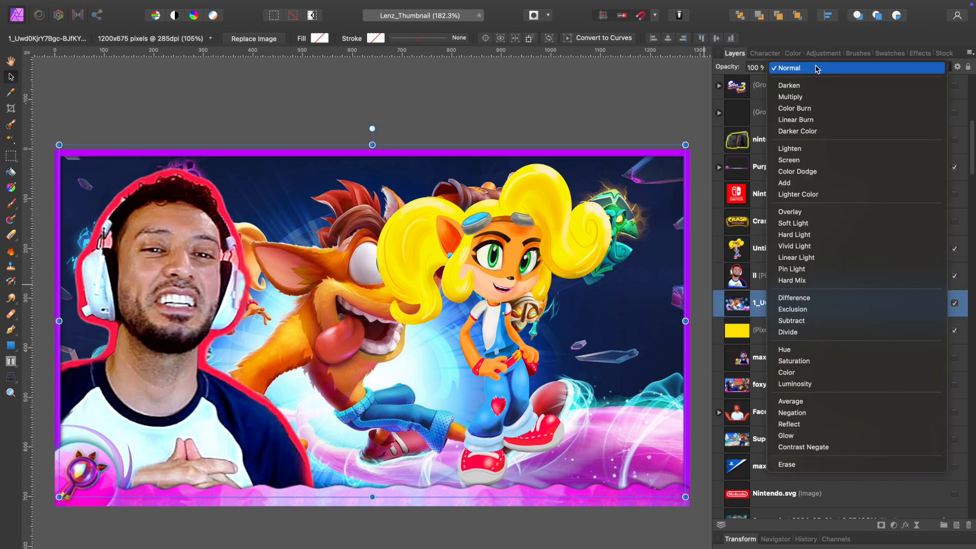
{"action": "key", "text": "Down"}
{"action": "key", "text": "Down"}
{"action": "key", "text": "Down"}
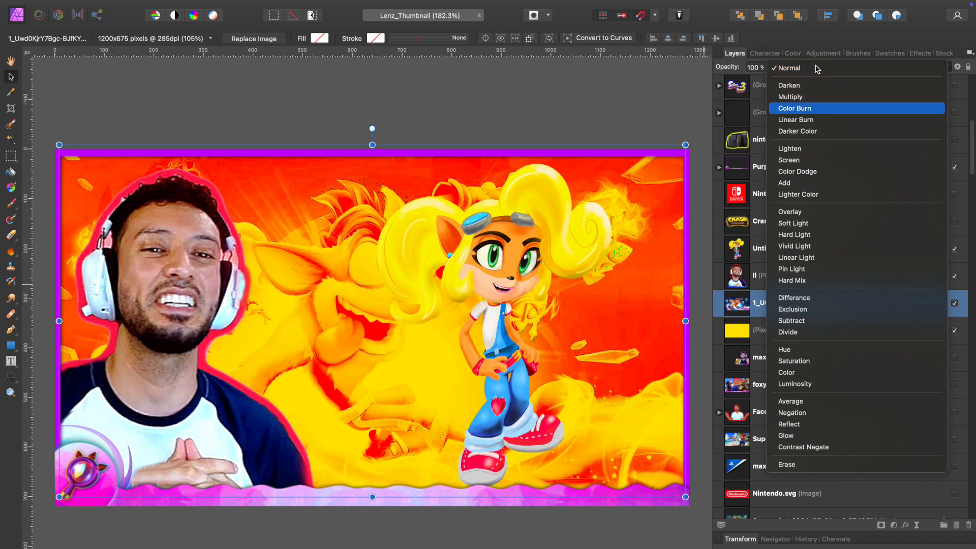
{"action": "key", "text": "Down"}
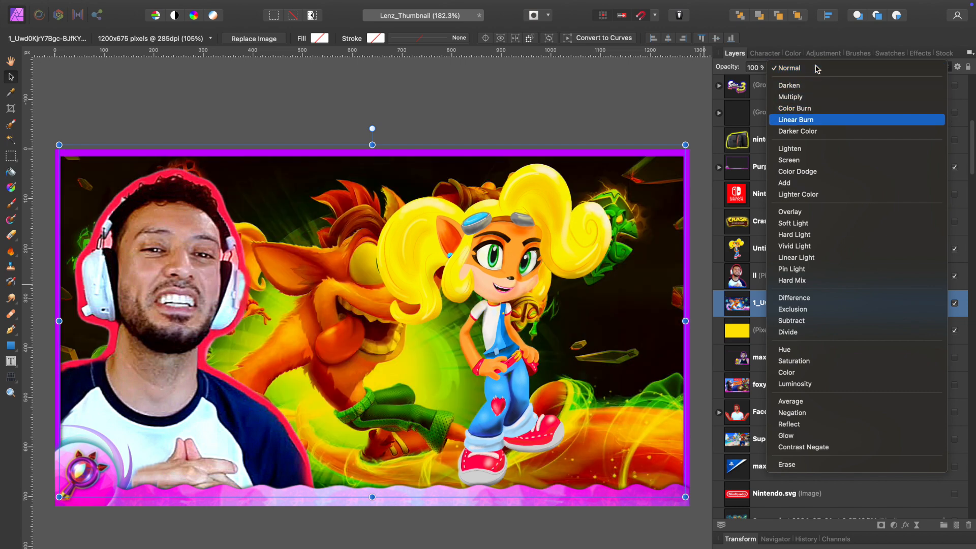
{"action": "key", "text": "Down"}
{"action": "key", "text": "Down"}
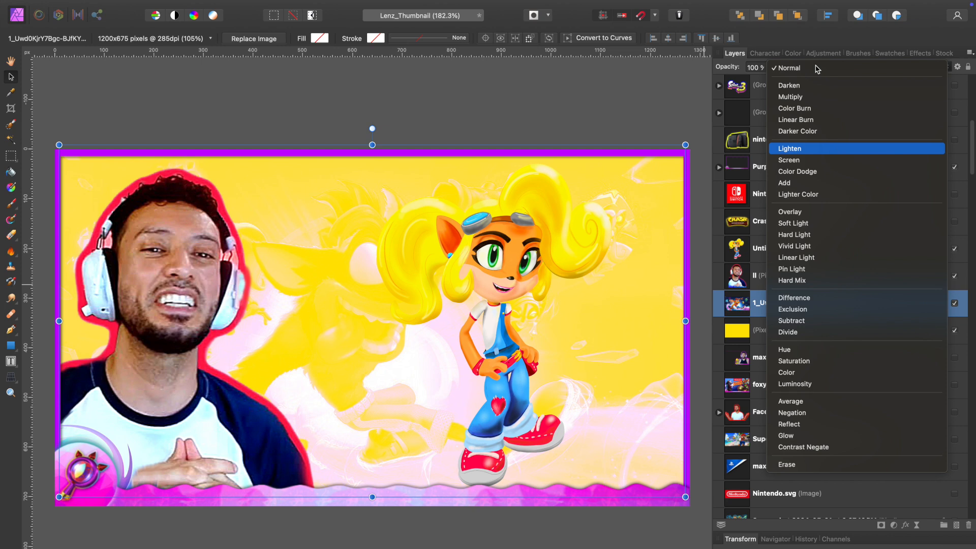
{"action": "key", "text": "Down"}
{"action": "key", "text": "Down"}
{"action": "key", "text": "Down"}
{"action": "key", "text": "Down"}
{"action": "key", "text": "Down"}
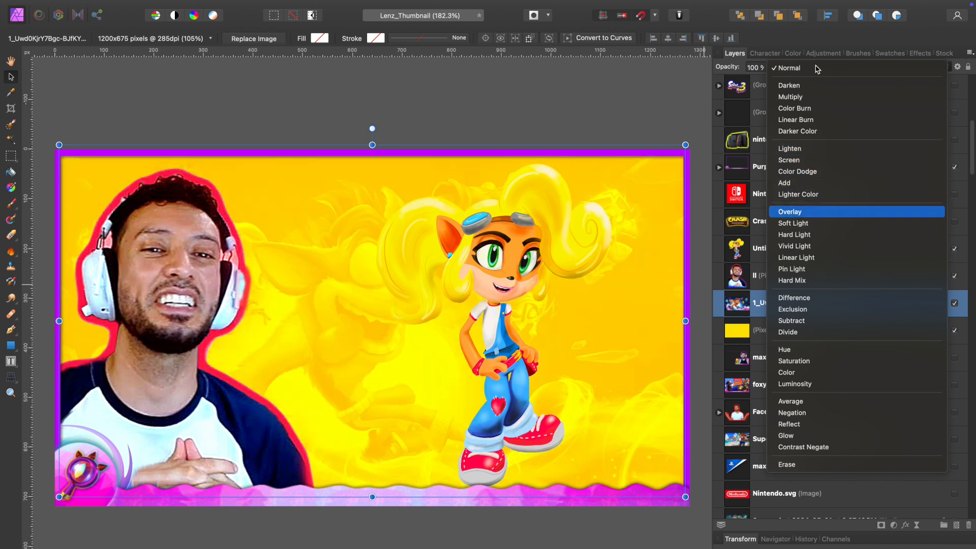
{"action": "key", "text": "Down"}
{"action": "key", "text": "Down"}
{"action": "key", "text": "Down"}
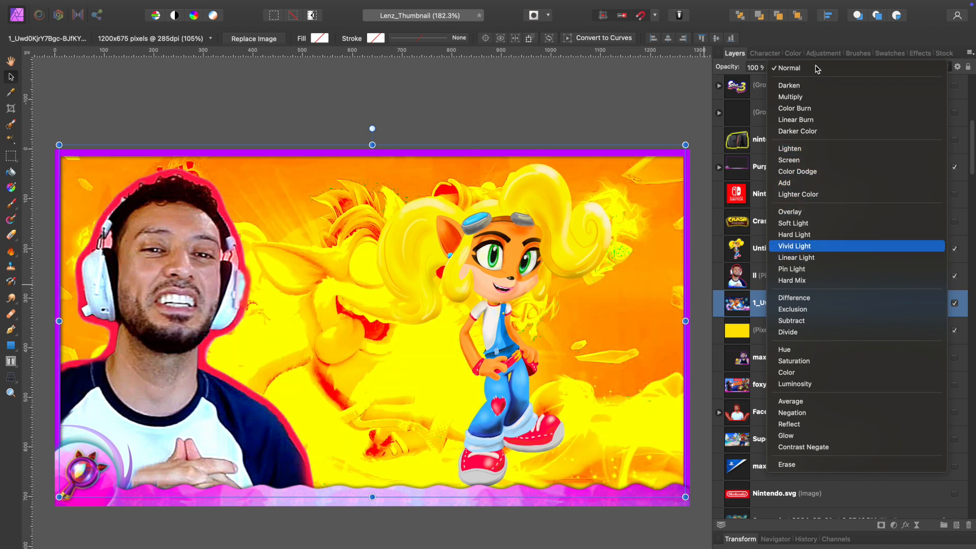
{"action": "key", "text": "Down"}
{"action": "key", "text": "Down"}
{"action": "key", "text": "Down"}
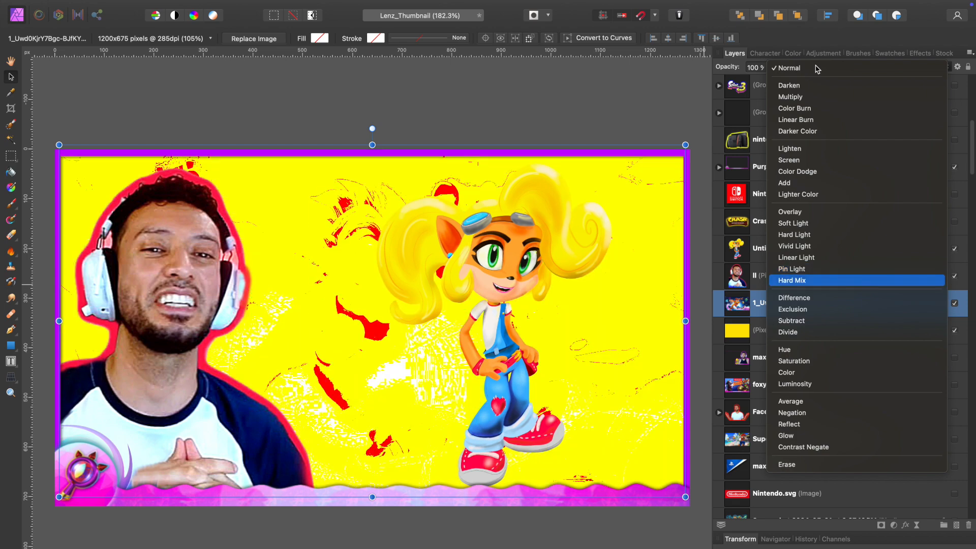
{"action": "key", "text": "Down"}
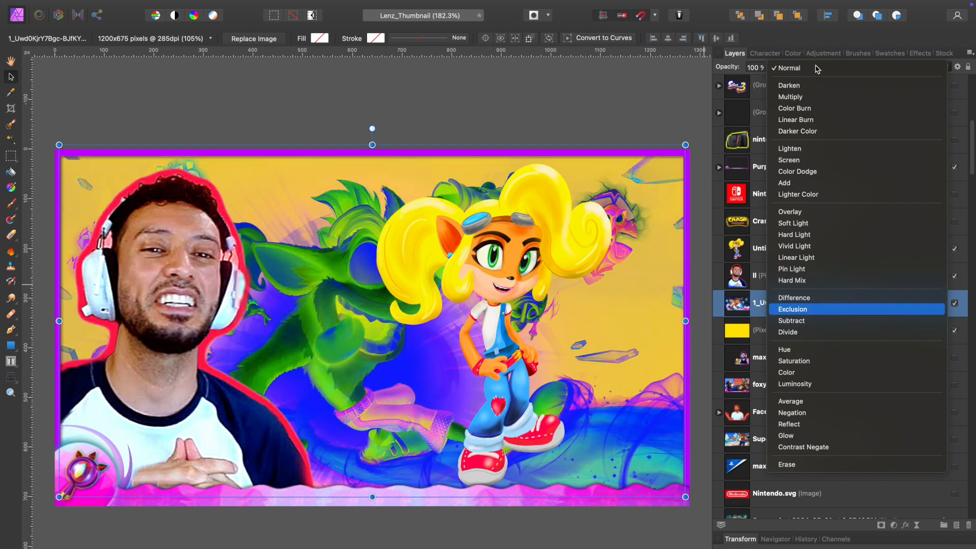
{"action": "key", "text": "Down"}
{"action": "key", "text": "Down"}
{"action": "key", "text": "Down"}
{"action": "key", "text": "Down"}
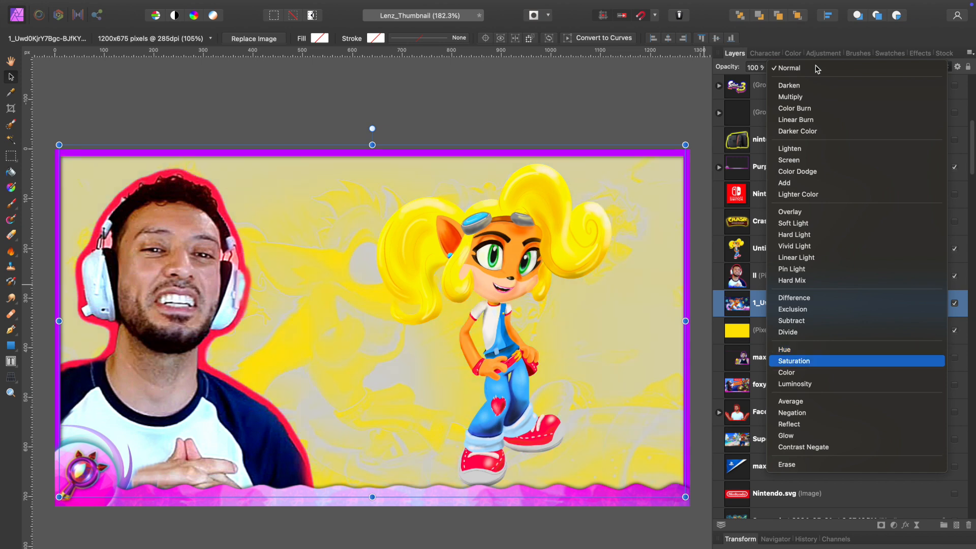
{"action": "key", "text": "Down"}
{"action": "key", "text": "Down"}
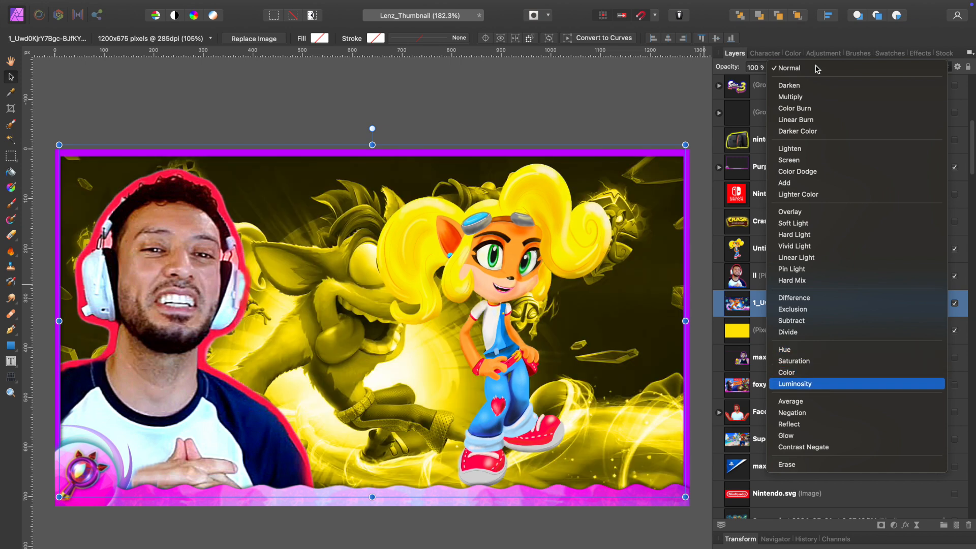
{"action": "key", "text": "Down"}
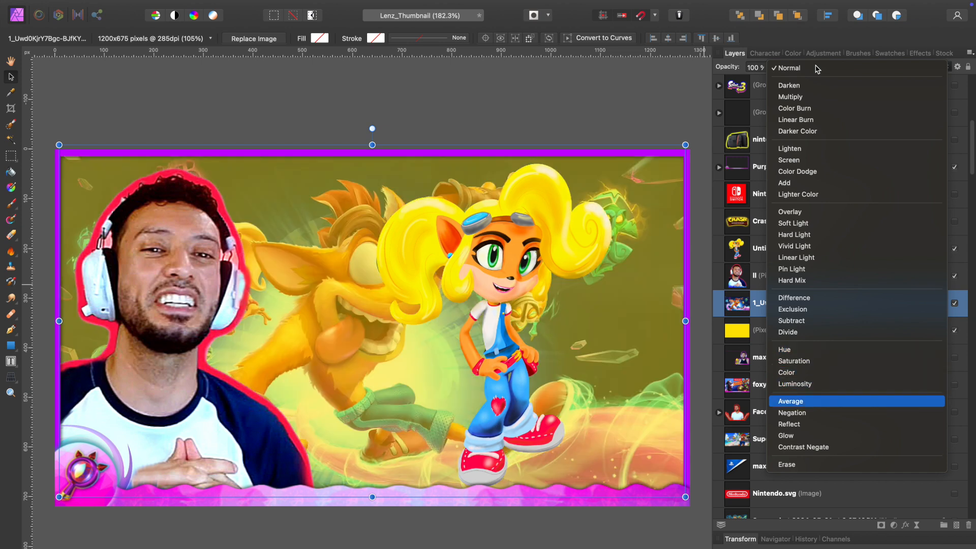
{"action": "key", "text": "Down"}
{"action": "key", "text": "Down"}
{"action": "key", "text": "Down"}
{"action": "key", "text": "Down"}
{"action": "key", "text": "Down"}
{"action": "key", "text": "Up"}
{"action": "key", "text": "Up"}
{"action": "key", "text": "Up"}
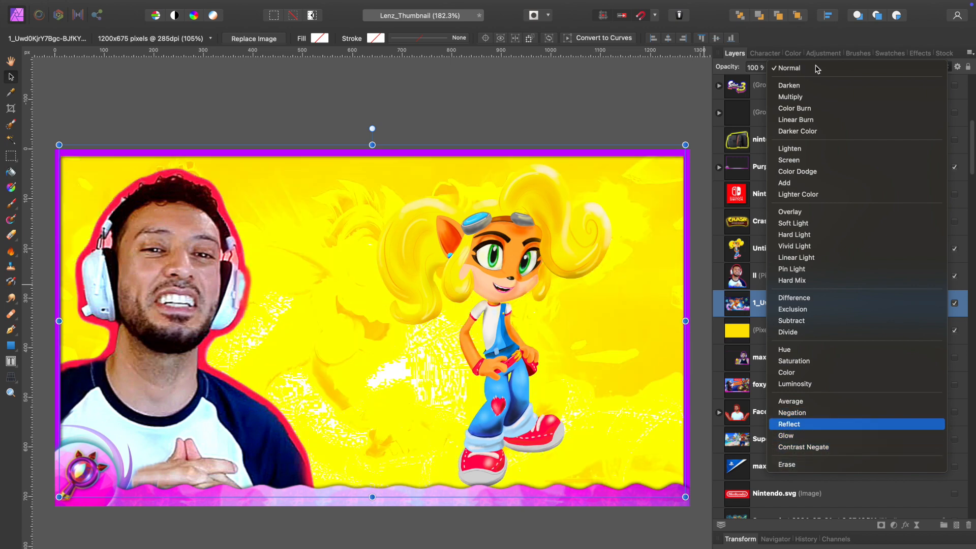
{"action": "key", "text": "Up"}
{"action": "key", "text": "Up"}
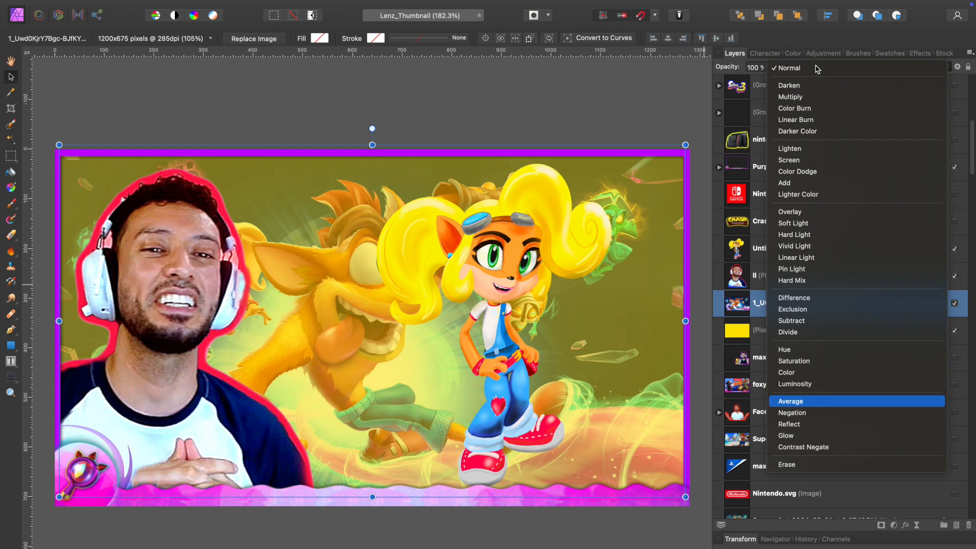
{"action": "key", "text": "Up"}
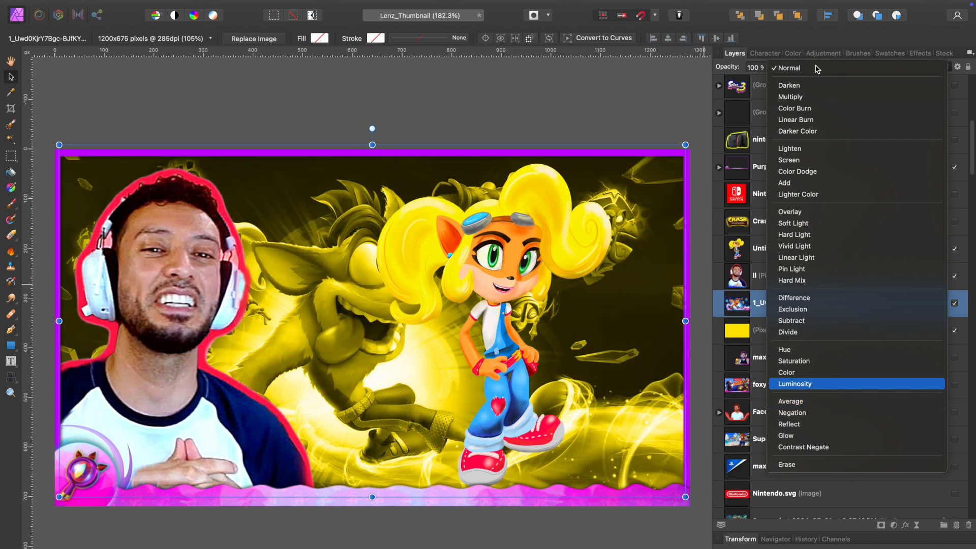
{"action": "key", "text": "Up"}
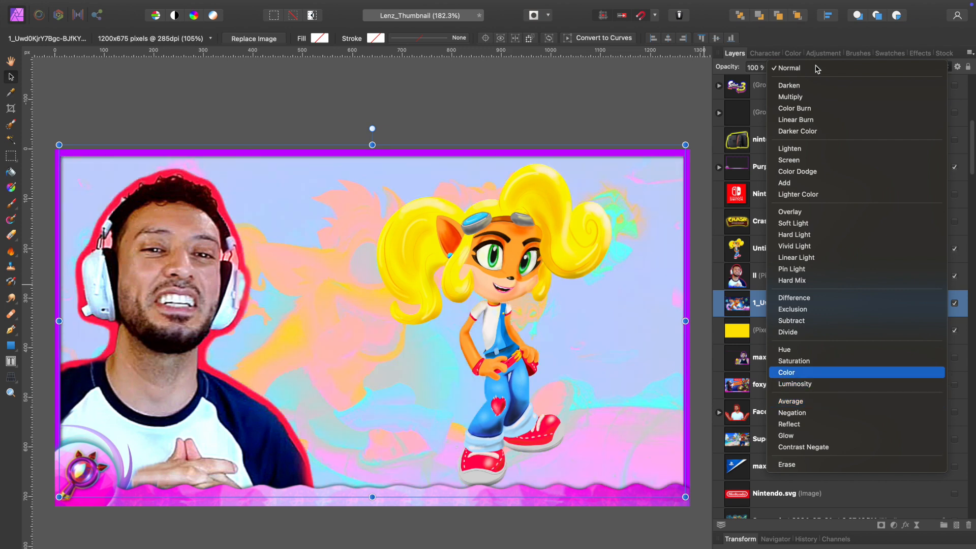
{"action": "left_click", "coordinate": [816, 68]}
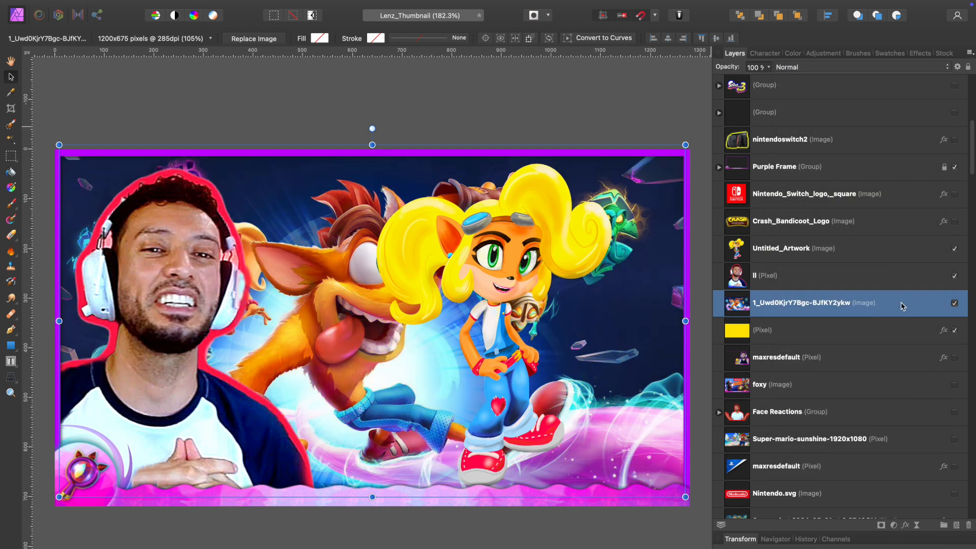
- Lower the game image's opacity to 20% so it blends into the yellow background
{"action": "left_click", "coordinate": [889, 70]}
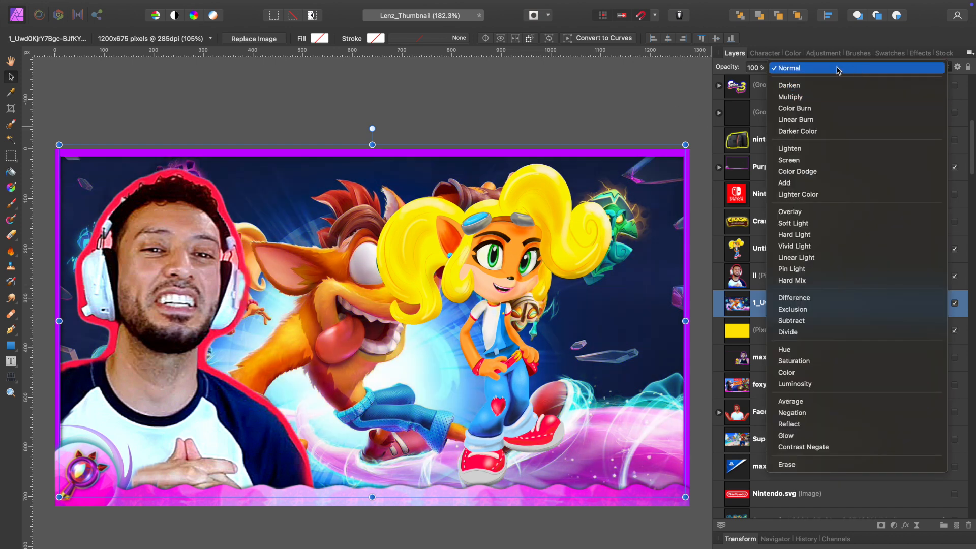
{"action": "left_click", "coordinate": [756, 66]}
{"action": "left_click", "coordinate": [769, 67]}
{"action": "left_click_drag", "start_coordinate": [769, 80], "coordinate": [696, 84]}
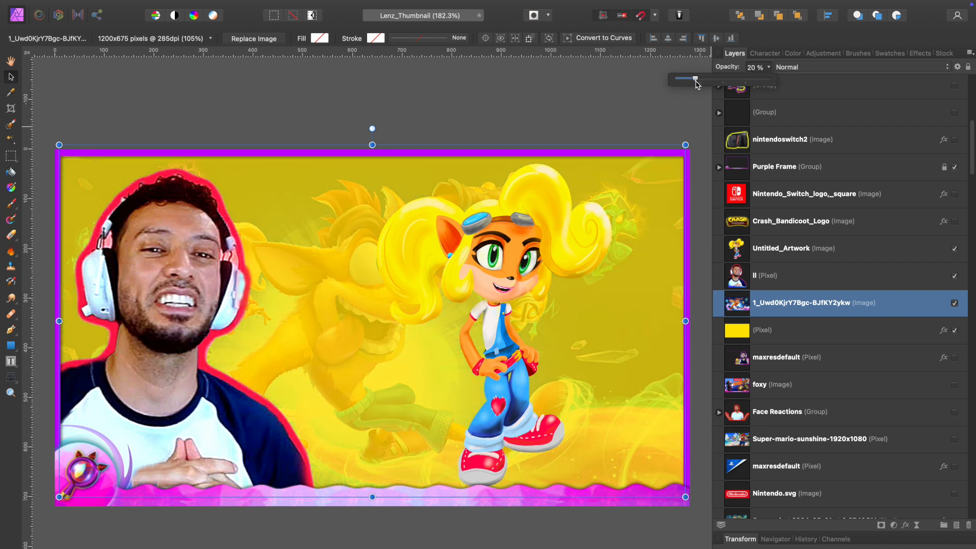
{"action": "left_click", "coordinate": [662, 358]}
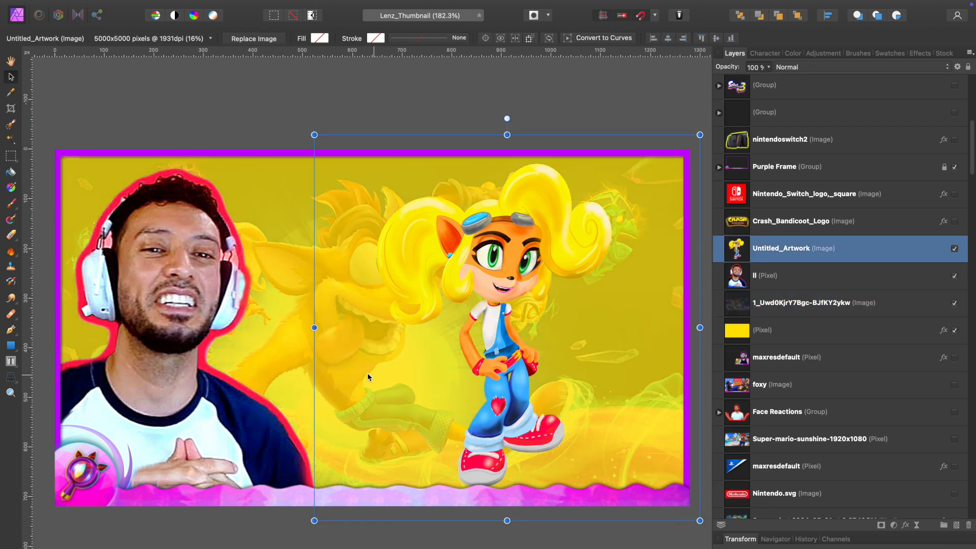
- Scale the 1_Uwd0KjrY7Bgc-BJfKY2ykw game image to 68% from its upper-left corner, and hide it
{"action": "left_click", "coordinate": [283, 343]}
{"action": "left_click_drag", "start_coordinate": [685, 512], "coordinate": [464, 373]}
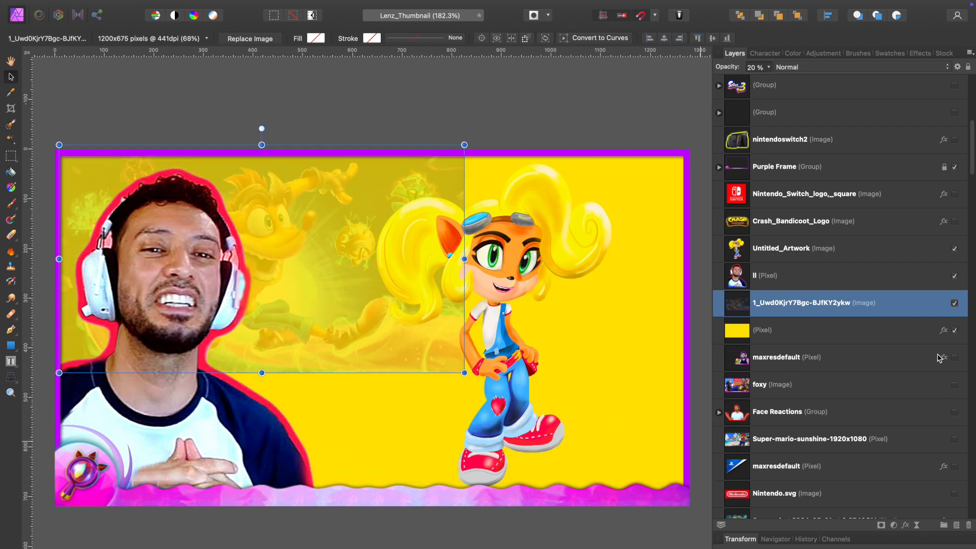
{"action": "left_click", "coordinate": [954, 304]}
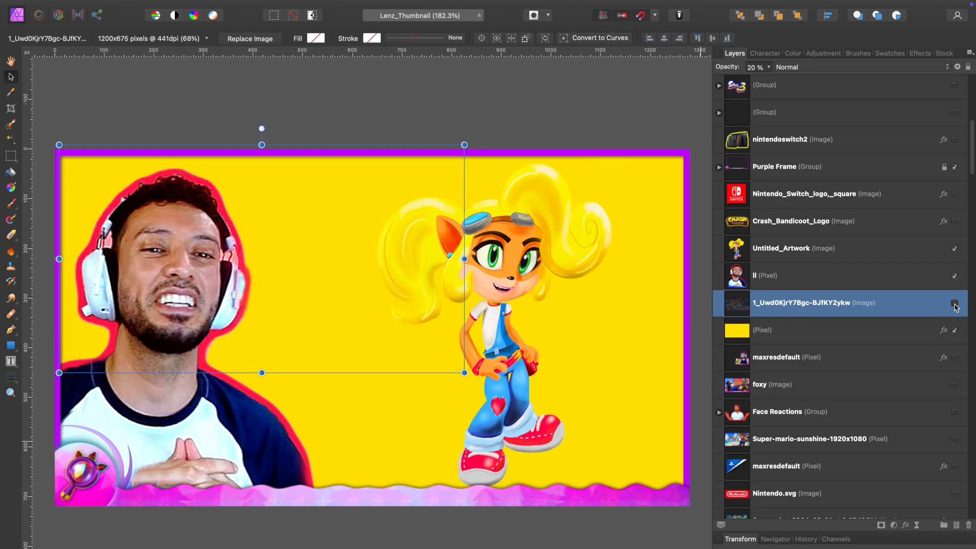
- Inspect the Color Overlay effect applied to the yellow background layer without changing it
{"action": "left_click", "coordinate": [920, 329]}
{"action": "left_click", "coordinate": [942, 330]}
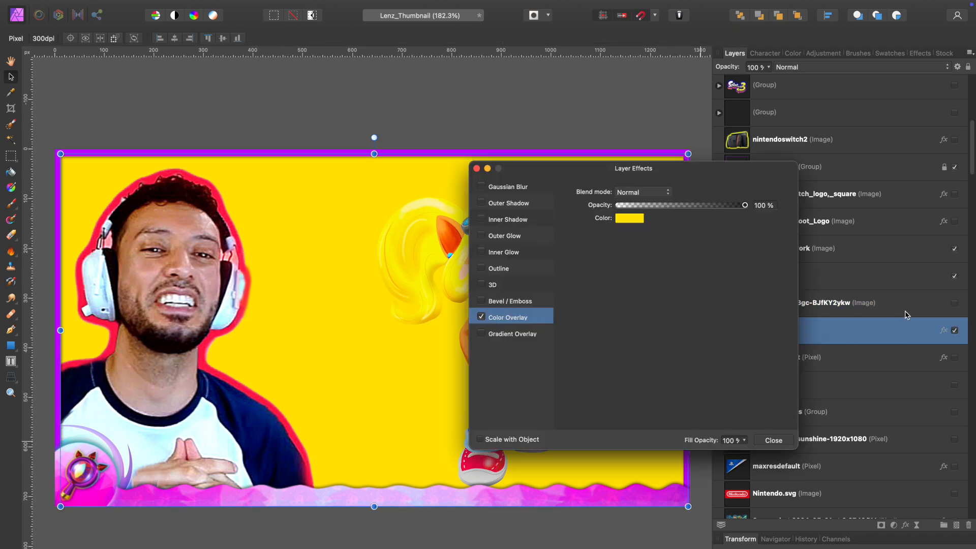
{"action": "left_click", "coordinate": [477, 168]}
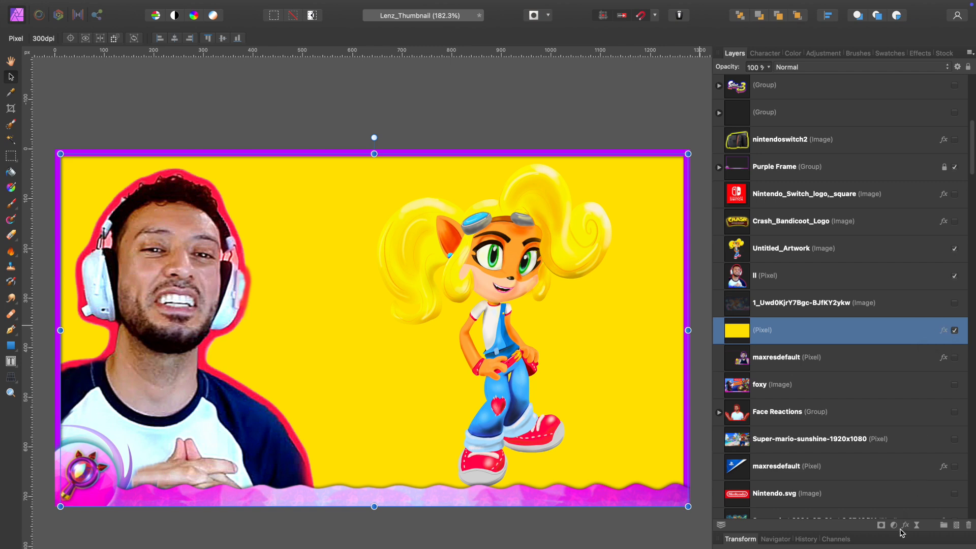
{"action": "left_click", "coordinate": [943, 331]}
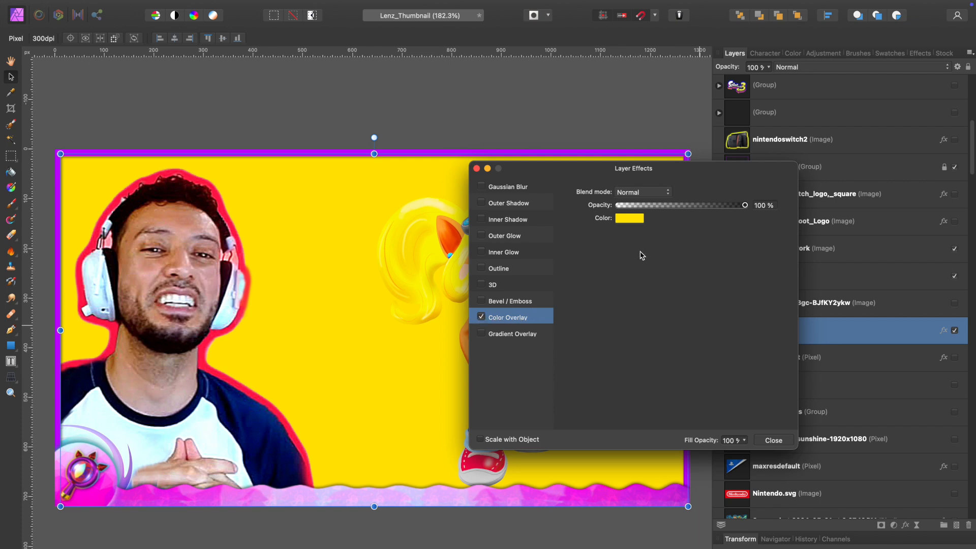
{"action": "left_click", "coordinate": [476, 169]}
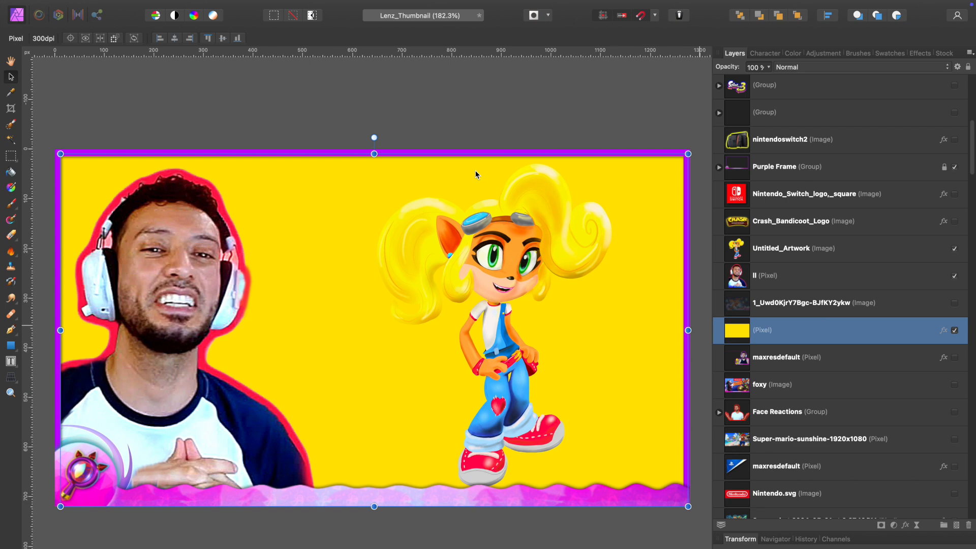
- Hide the yellow background layer and add a new empty pixel layer directly above it
{"action": "left_click", "coordinate": [956, 332]}
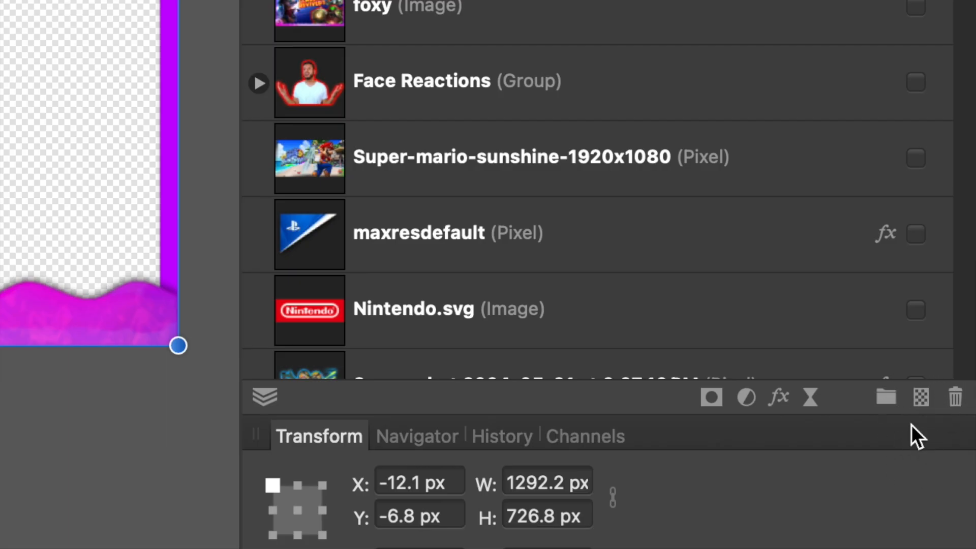
{"action": "left_click", "coordinate": [920, 404]}
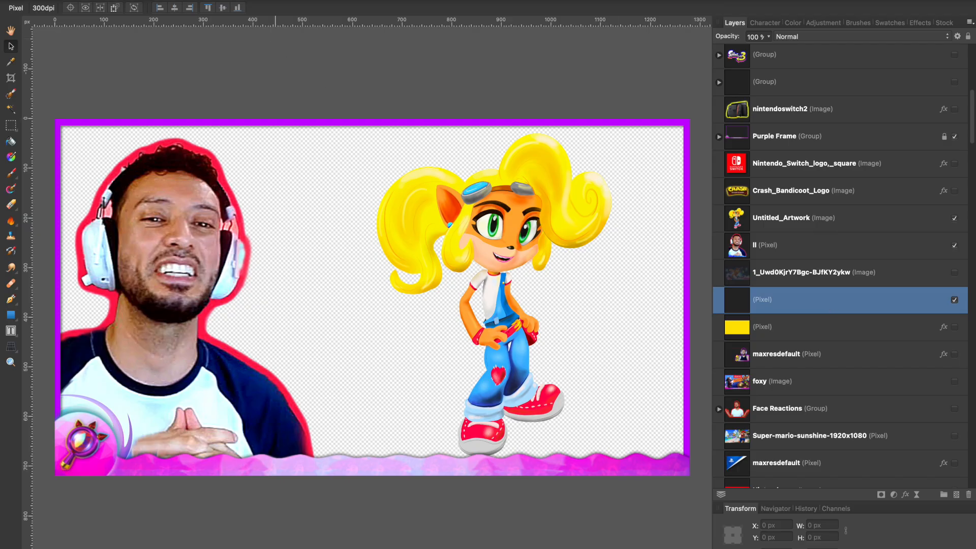
- Fill the new pixel layer with a fully saturated blue custom color at 100% opacity in Normal blend mode
{"action": "left_click", "coordinate": [116, 0]}
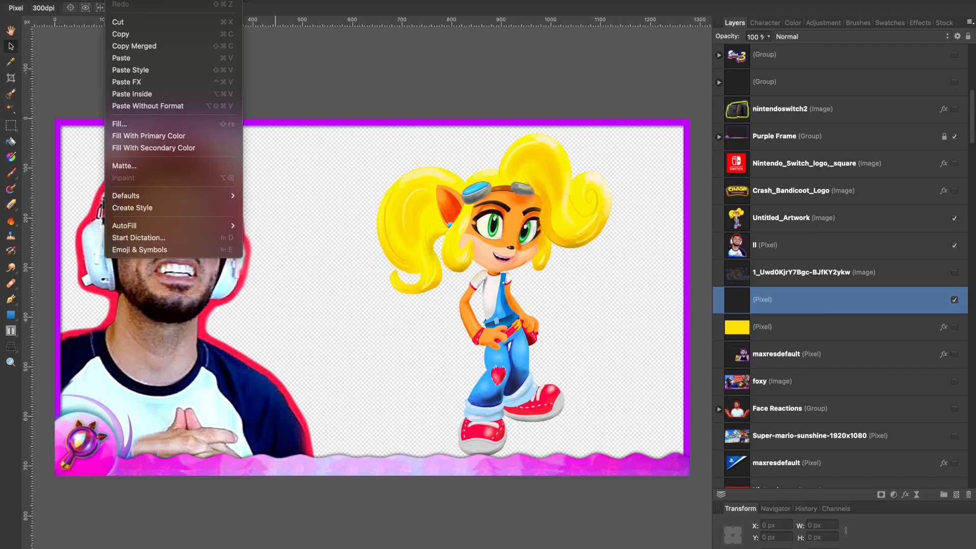
{"action": "left_click", "coordinate": [122, 124]}
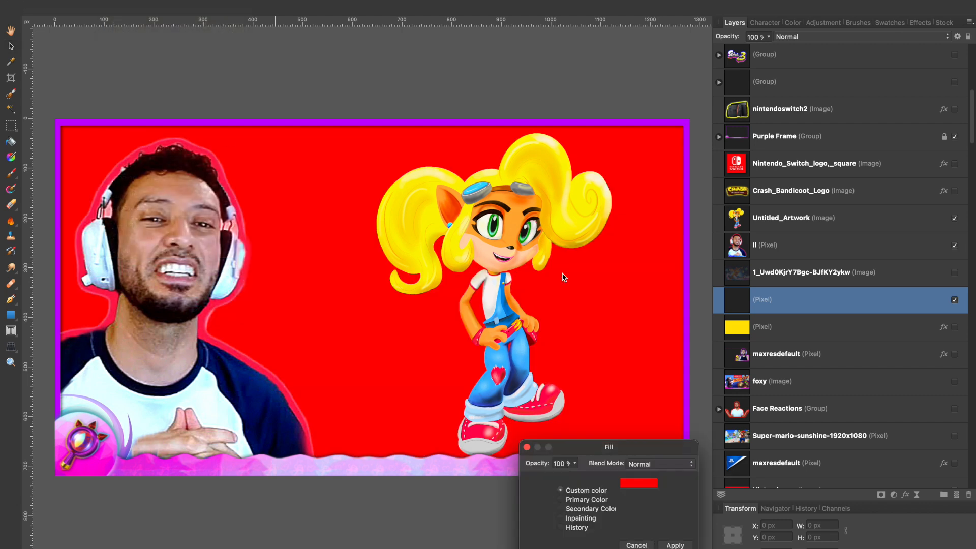
{"action": "left_click_drag", "start_coordinate": [643, 450], "coordinate": [825, 224]}
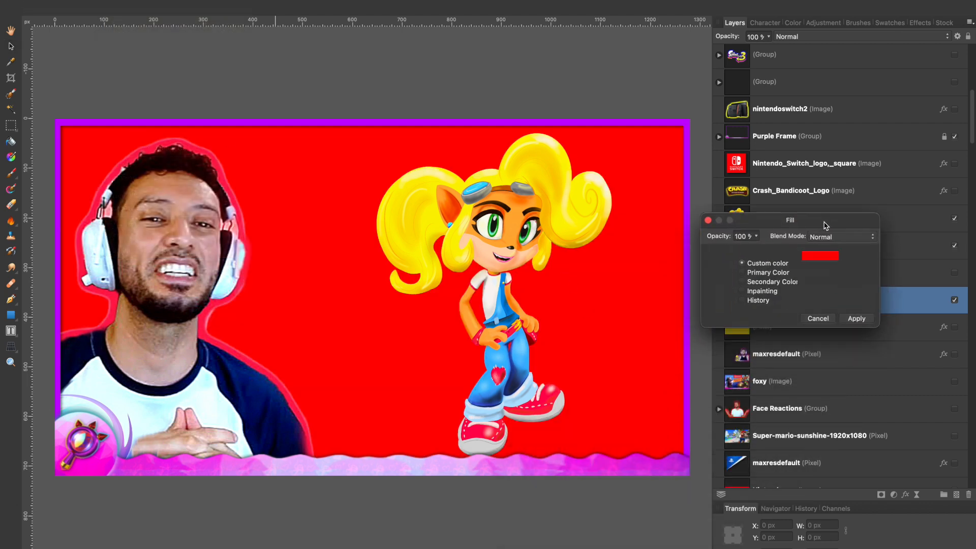
{"action": "left_click", "coordinate": [823, 262]}
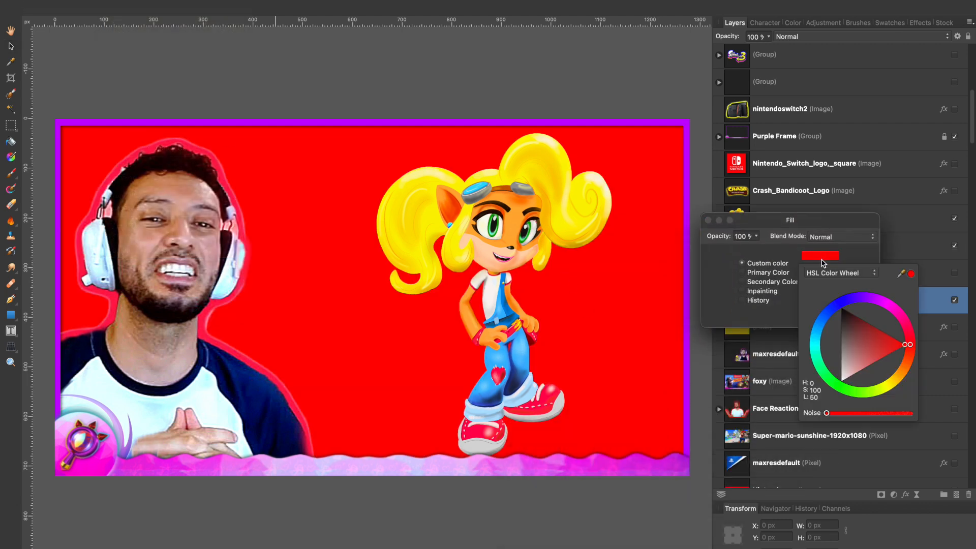
{"action": "left_click_drag", "start_coordinate": [873, 350], "coordinate": [910, 353]}
{"action": "left_click", "coordinate": [907, 371]}
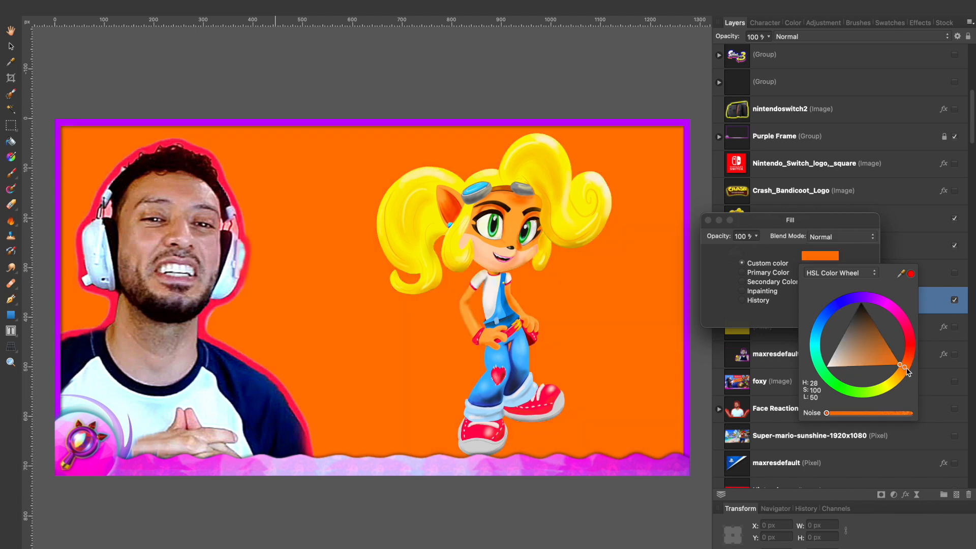
{"action": "mouse_move", "coordinate": [906, 375]}
{"action": "left_mouse_down"}
{"action": "mouse_move", "coordinate": [890, 385]}
{"action": "mouse_move", "coordinate": [911, 353]}
{"action": "mouse_move", "coordinate": [909, 331]}
{"action": "mouse_move", "coordinate": [887, 303]}
{"action": "mouse_move", "coordinate": [839, 303]}
{"action": "mouse_move", "coordinate": [816, 350]}
{"action": "mouse_move", "coordinate": [853, 392]}
{"action": "mouse_move", "coordinate": [838, 385]}
{"action": "mouse_move", "coordinate": [822, 322]}
{"action": "mouse_move", "coordinate": [816, 337]}
{"action": "mouse_move", "coordinate": [827, 308]}
{"action": "left_mouse_up"}
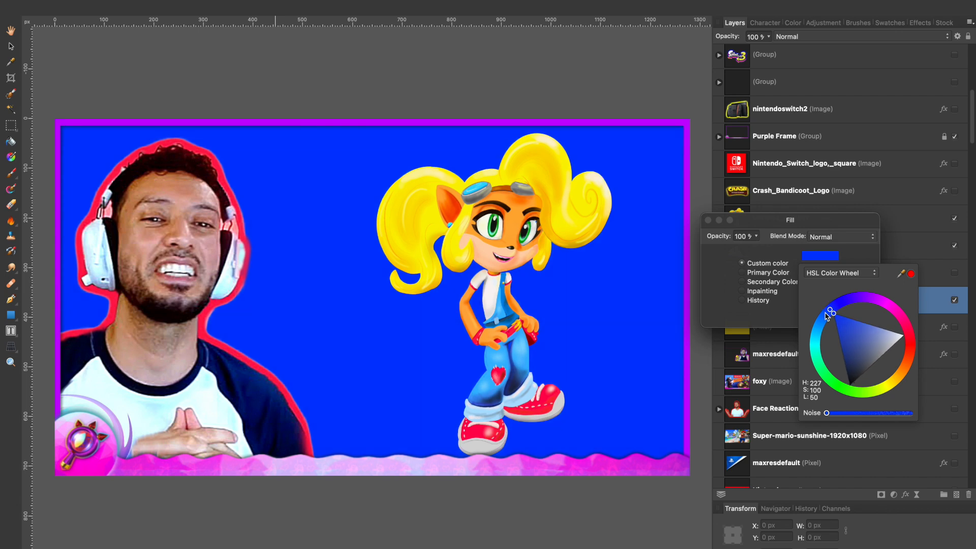
{"action": "left_click_drag", "start_coordinate": [830, 312], "coordinate": [833, 311]}
{"action": "left_click", "coordinate": [856, 318]}
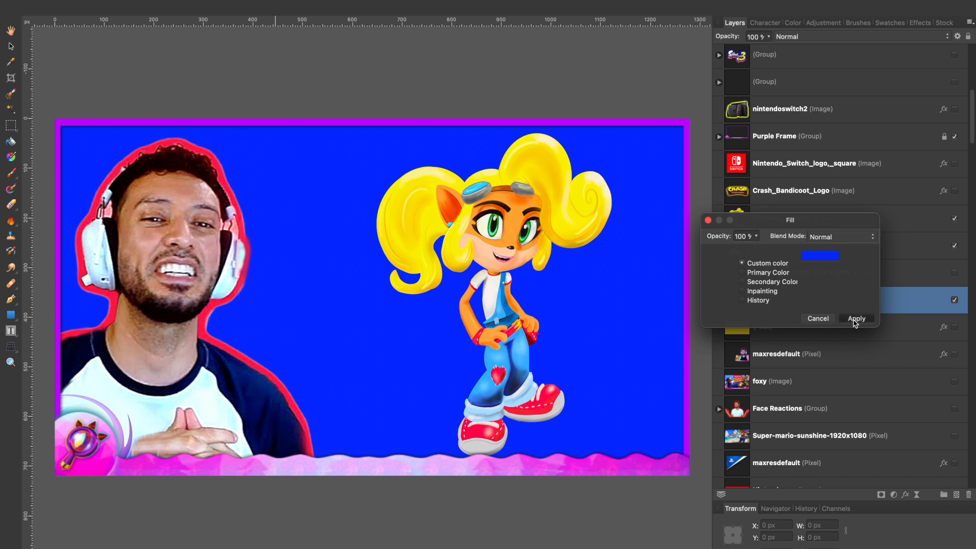
- Show the game image again at 93% scale, and move the character cut-out toward the frame's right edge
{"action": "left_click", "coordinate": [954, 273]}
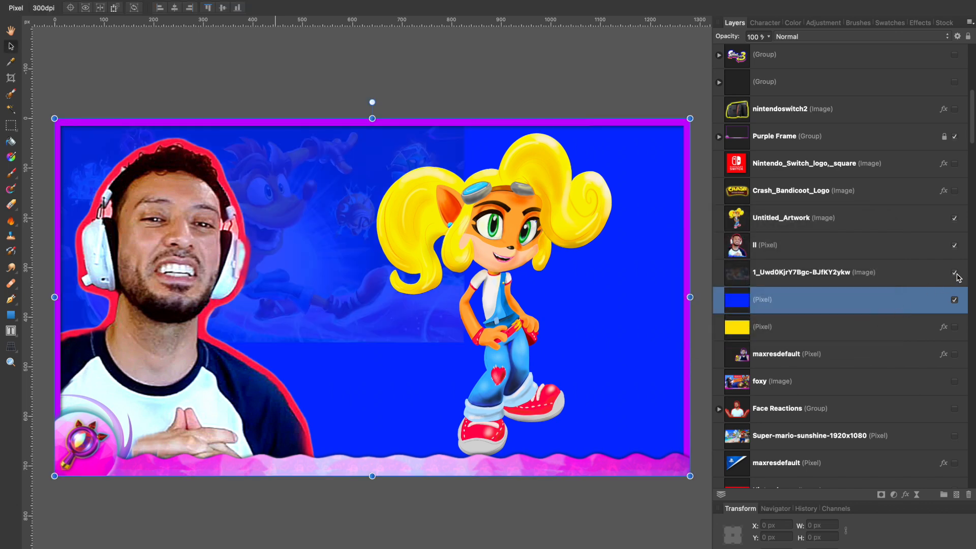
{"action": "left_click", "coordinate": [931, 277]}
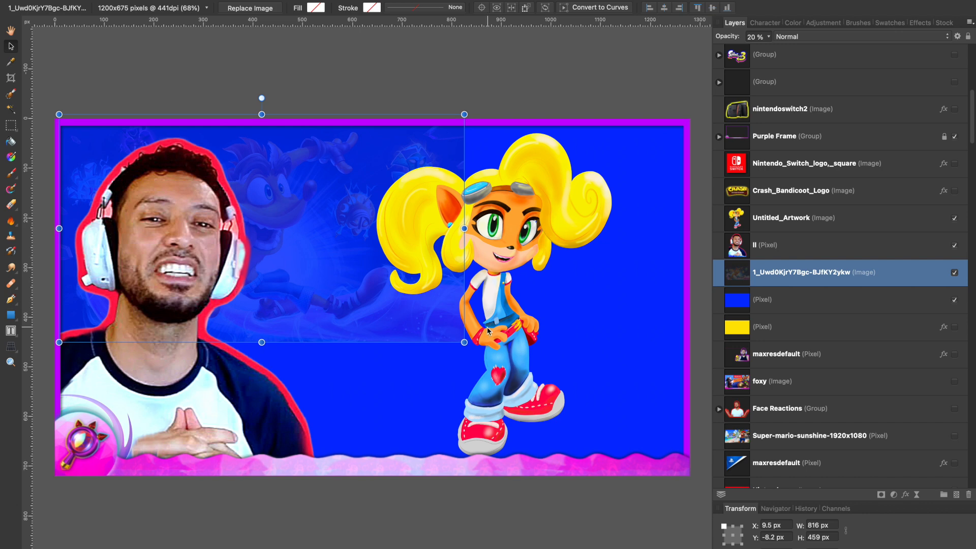
{"action": "left_click_drag", "start_coordinate": [464, 342], "coordinate": [610, 424]}
{"action": "left_click", "coordinate": [449, 259]}
{"action": "left_click_drag", "start_coordinate": [449, 258], "coordinate": [517, 251]}
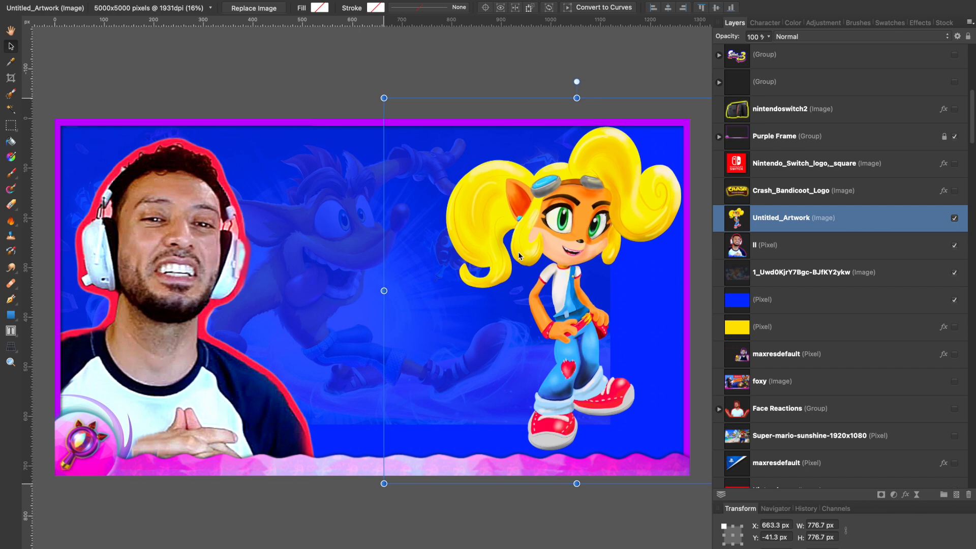
- Align the game image with the frame's inner upper-left corner and scale it to 105% so it fills the frame's width
{"action": "left_click", "coordinate": [269, 313]}
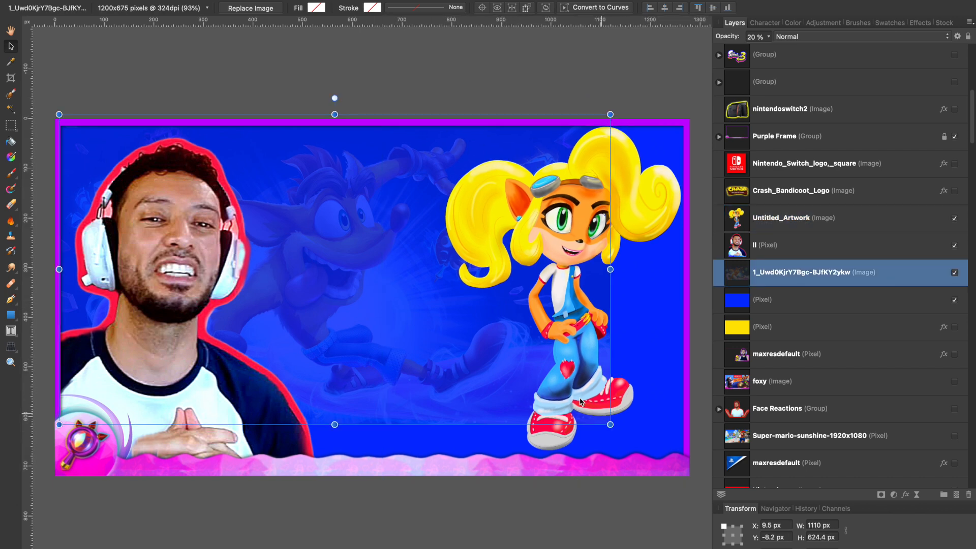
{"action": "left_click_drag", "start_coordinate": [389, 331], "coordinate": [369, 337]}
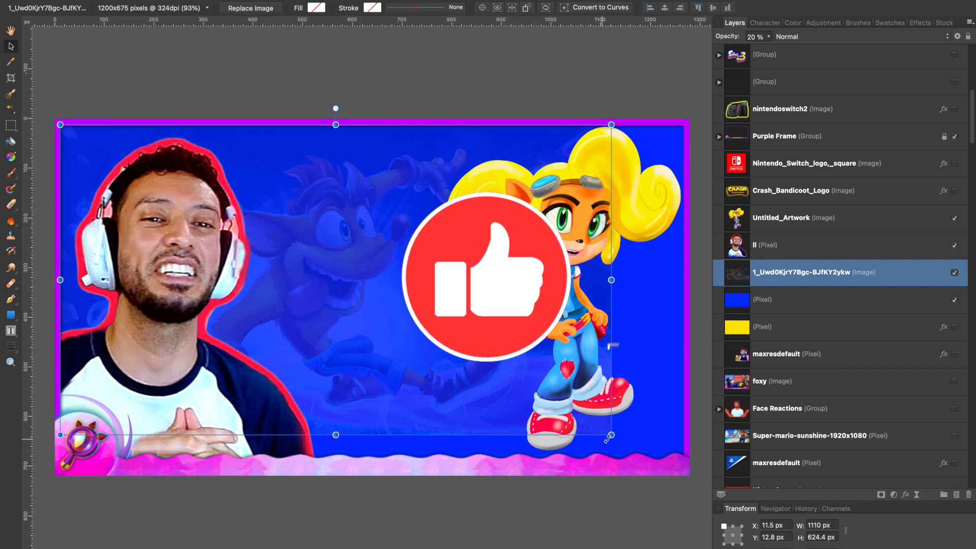
{"action": "left_click_drag", "start_coordinate": [611, 434], "coordinate": [521, 385]}
{"action": "mouse_move", "coordinate": [331, 335]}
{"action": "left_mouse_down"}
{"action": "mouse_move", "coordinate": [370, 348]}
{"action": "mouse_move", "coordinate": [330, 334]}
{"action": "left_mouse_up"}
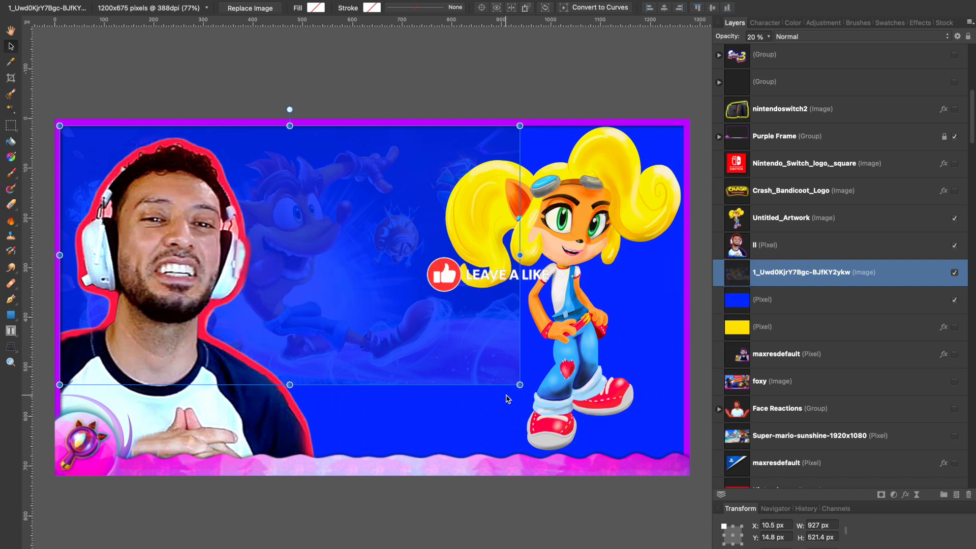
{"action": "left_click_drag", "start_coordinate": [532, 388], "coordinate": [683, 476]}
{"action": "key", "text": "Right"}
{"action": "key", "text": "Right"}
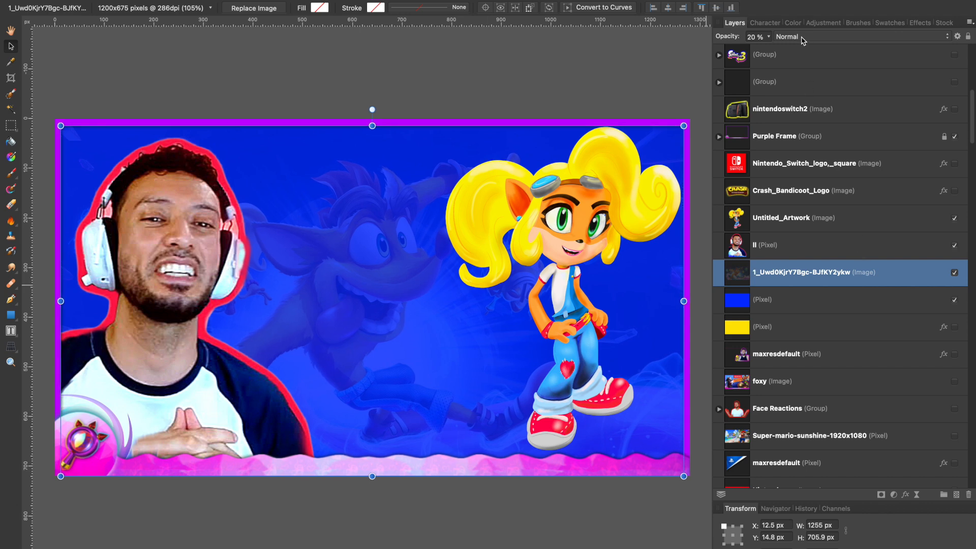
- Raise the game image's opacity to 100%, and set its blend mode to Average after previewing the other modes
{"action": "left_click", "coordinate": [768, 37]}
{"action": "left_click_drag", "start_coordinate": [767, 48], "coordinate": [877, 60]}
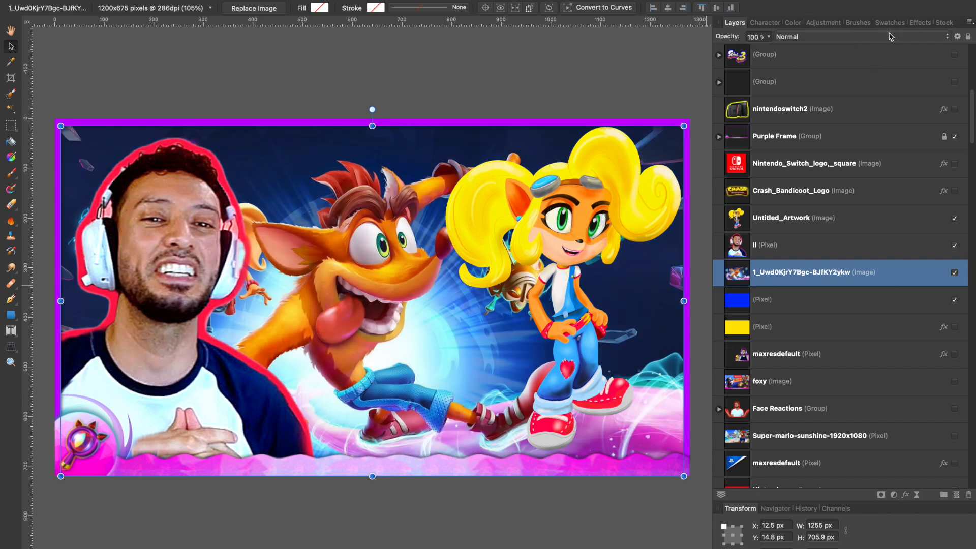
{"action": "left_click", "coordinate": [889, 36]}
{"action": "key", "text": "Down"}
{"action": "key", "text": "Down"}
{"action": "key", "text": "Down"}
{"action": "key", "text": "Down"}
{"action": "key", "text": "Down"}
{"action": "key", "text": "Down"}
{"action": "key", "text": "Down"}
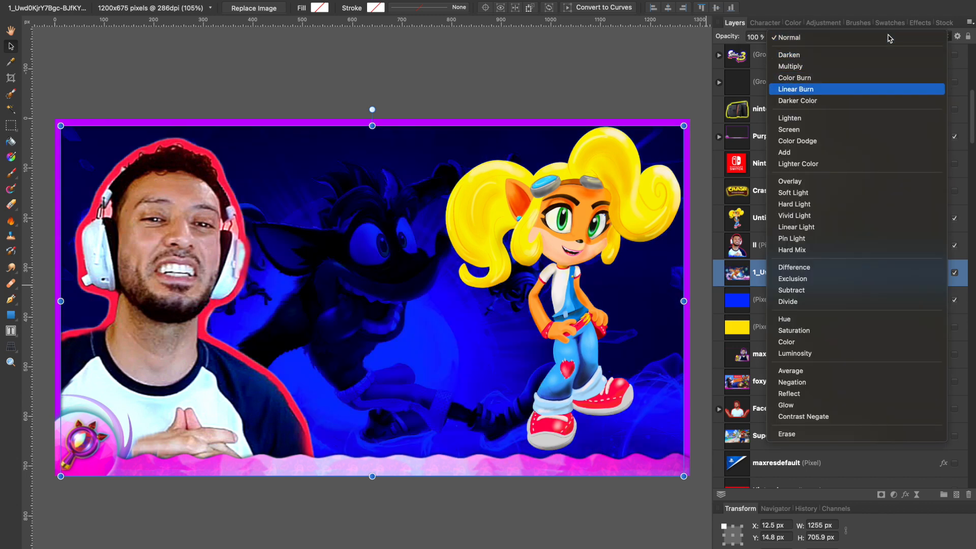
{"action": "key", "text": "Down"}
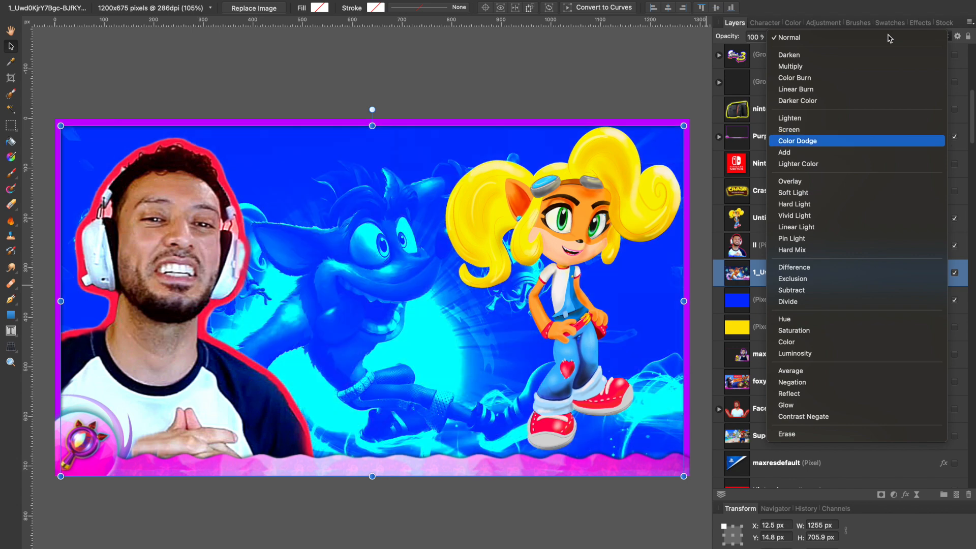
{"action": "key", "text": "Down"}
{"action": "key", "text": "Down"}
{"action": "key", "text": "Down"}
{"action": "key", "text": "Down"}
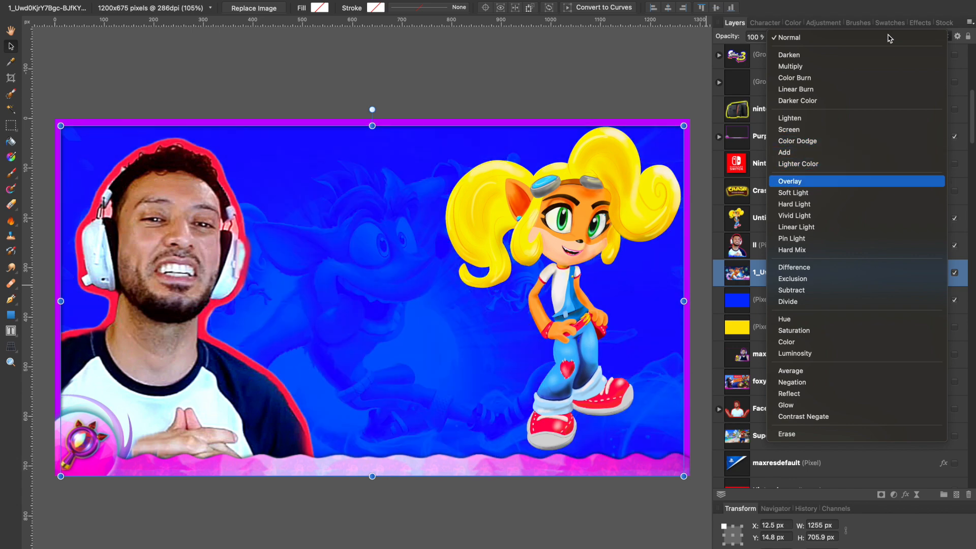
{"action": "key", "text": "Down"}
{"action": "key", "text": "Down"}
{"action": "key", "text": "Down"}
{"action": "key", "text": "Down"}
{"action": "key", "text": "Down"}
{"action": "key", "text": "Down"}
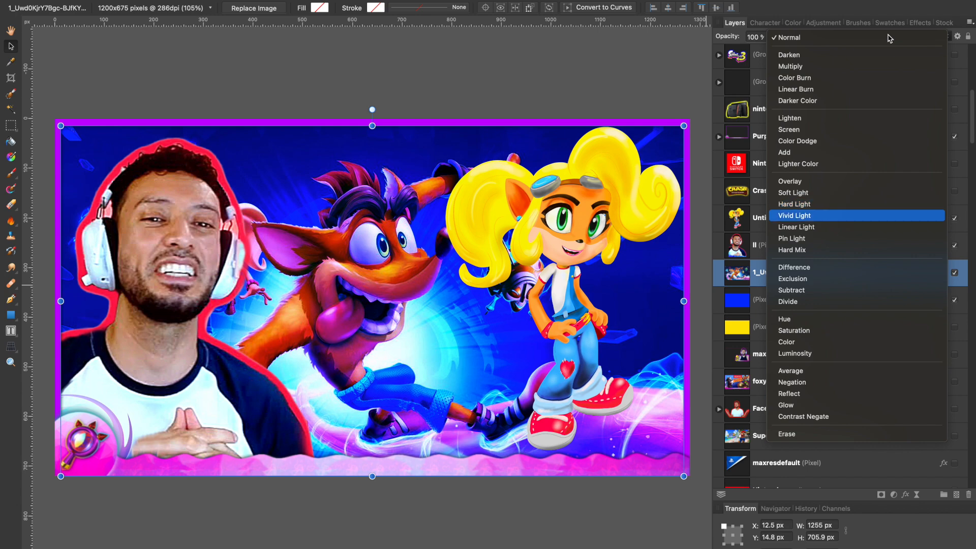
{"action": "key", "text": "Down"}
{"action": "key", "text": "Down"}
{"action": "key", "text": "Down"}
{"action": "key", "text": "Down"}
{"action": "key", "text": "Down"}
{"action": "key", "text": "Down"}
{"action": "key", "text": "Down"}
{"action": "key", "text": "Down"}
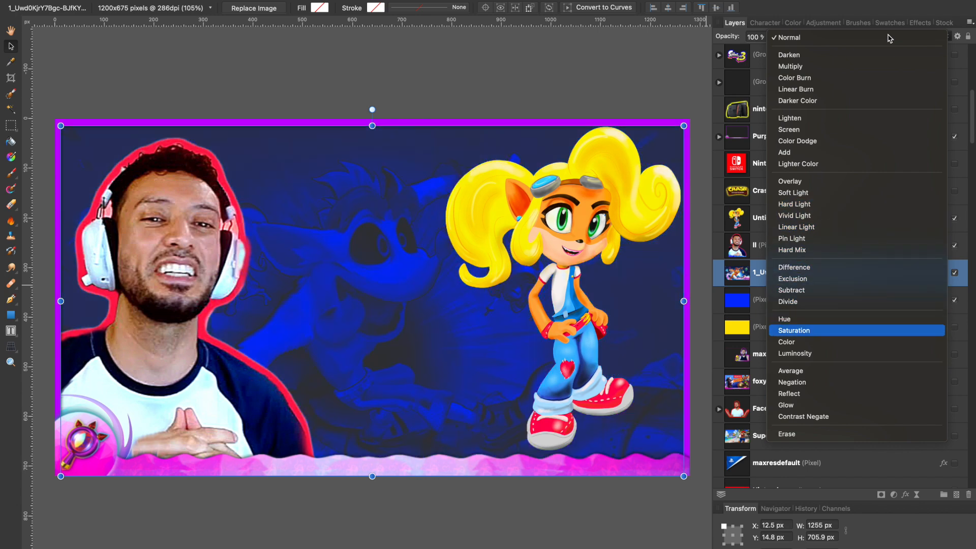
{"action": "key", "text": "Up"}
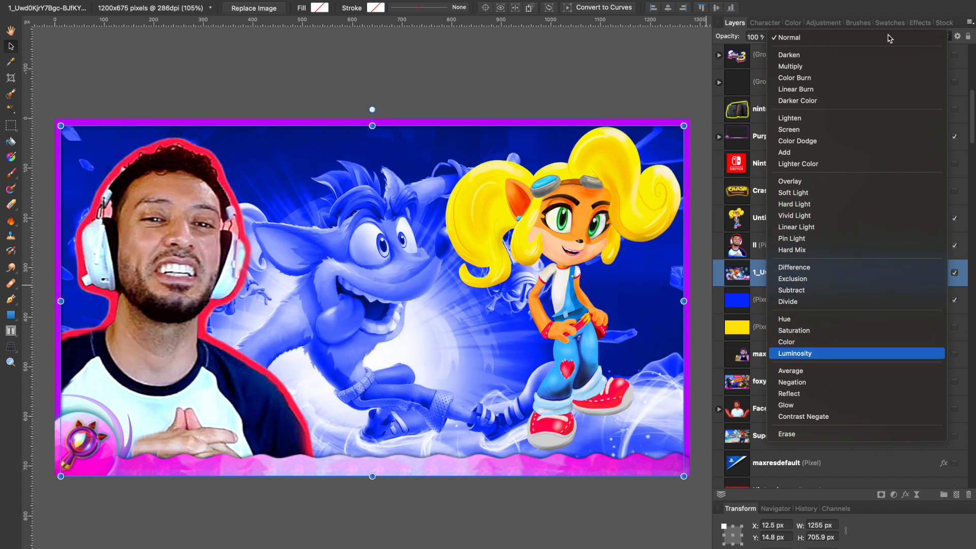
{"action": "key", "text": "Down"}
{"action": "key", "text": "Down"}
{"action": "key", "text": "Down"}
{"action": "key", "text": "Down"}
{"action": "key", "text": "Down"}
{"action": "key", "text": "Down"}
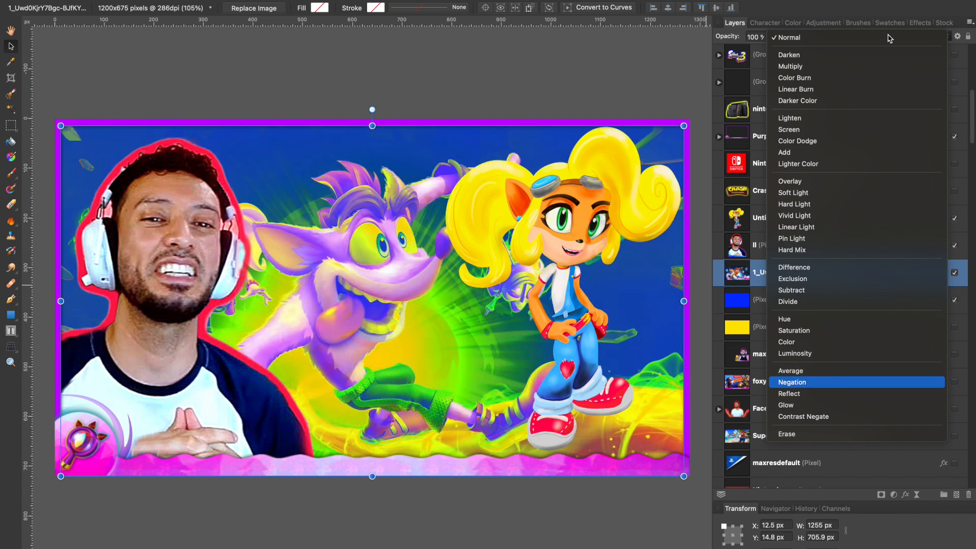
{"action": "key", "text": "Up"}
{"action": "key", "text": "Up"}
{"action": "key", "text": "Up"}
{"action": "key", "text": "Up"}
{"action": "key", "text": "Up"}
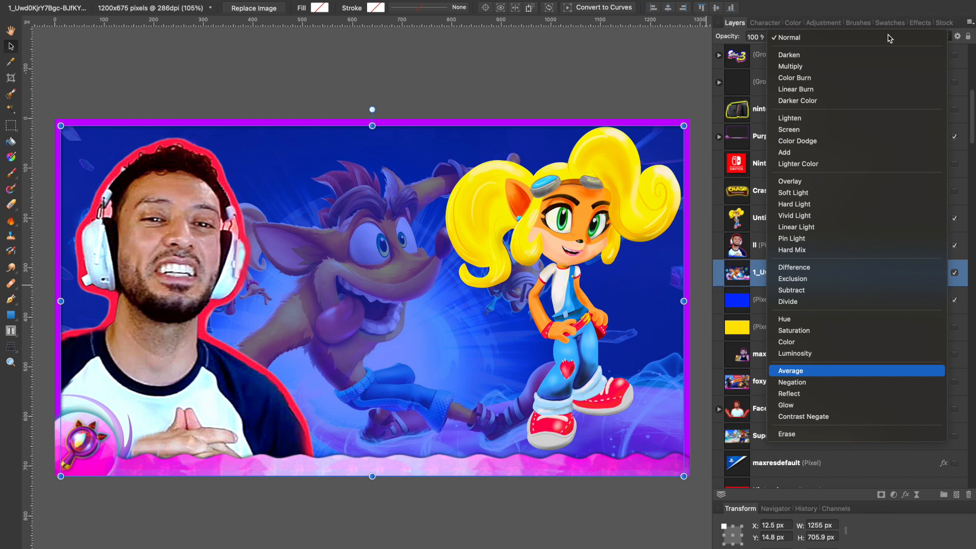
{"action": "key", "text": "Return"}
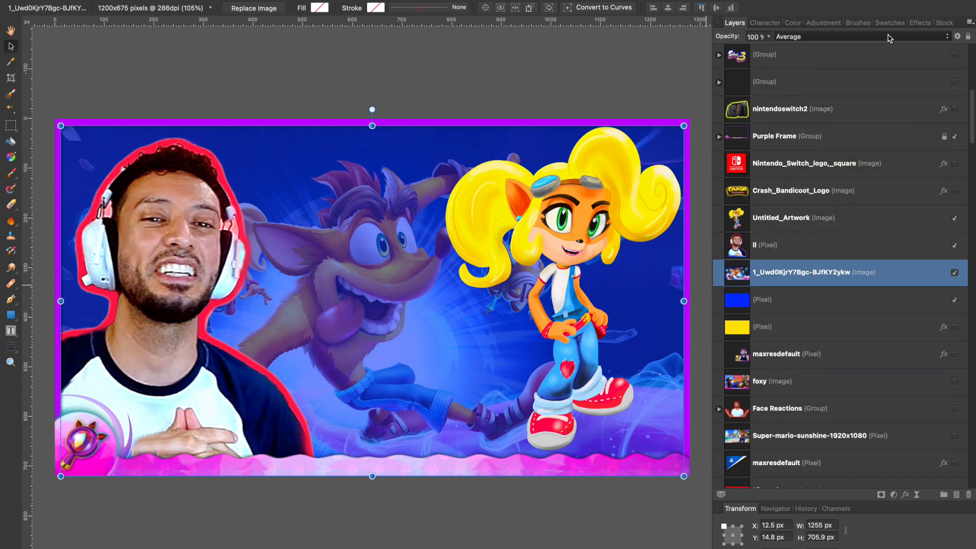
- Lower the game image's opacity to 50% to fade it into the blue background
{"action": "left_click", "coordinate": [769, 37]}
{"action": "left_click_drag", "start_coordinate": [768, 50], "coordinate": [723, 59]}
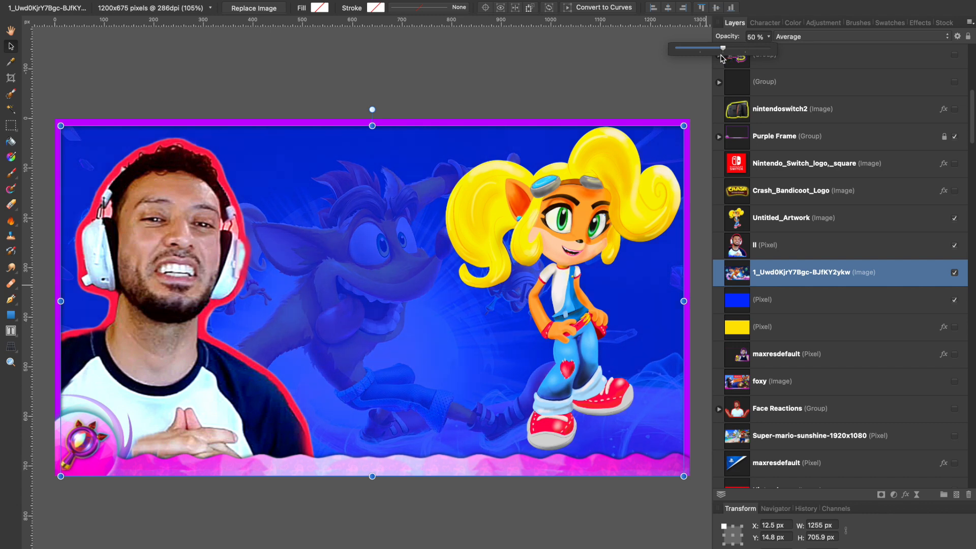
{"action": "left_click_drag", "start_coordinate": [721, 57], "coordinate": [723, 58]}
- Select the game image behind the character and shift it slightly upward to Y 7 px
{"action": "left_click", "coordinate": [394, 205]}
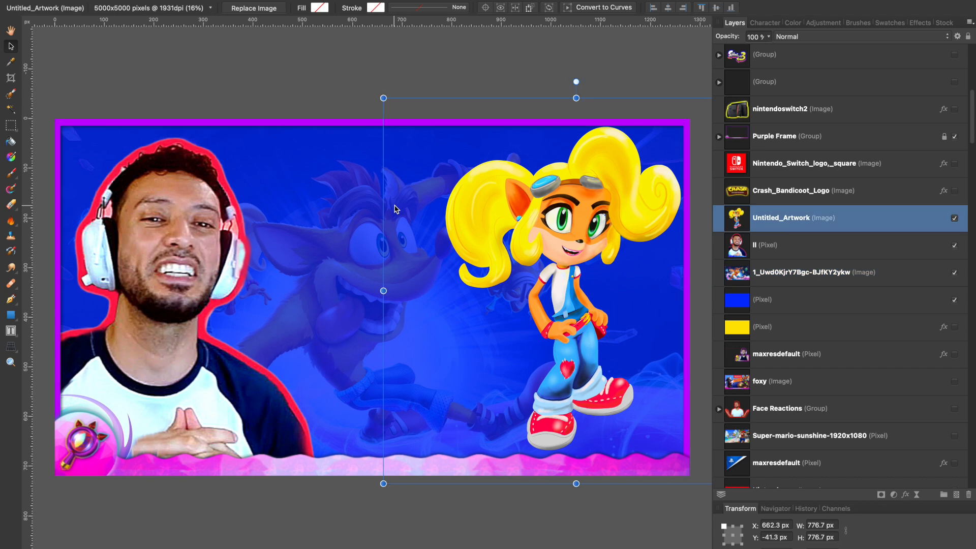
{"action": "left_click", "coordinate": [331, 229]}
{"action": "left_click_drag", "start_coordinate": [331, 230], "coordinate": [330, 226]}
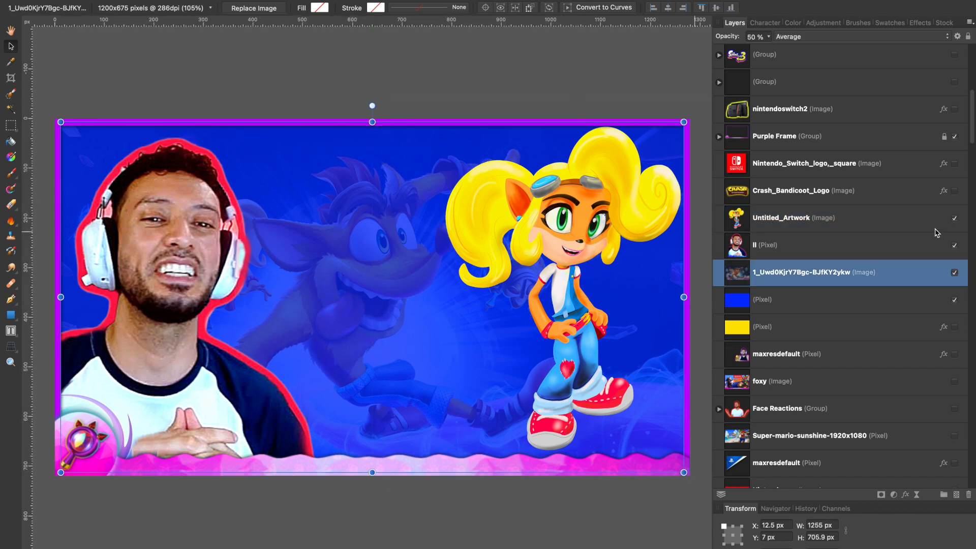
- Show the Crash_Bandicoot_Logo layer and move the logo between the portrait and the character, near the upper edge at about X 367 px, Y 35 px
{"action": "left_click", "coordinate": [955, 191]}
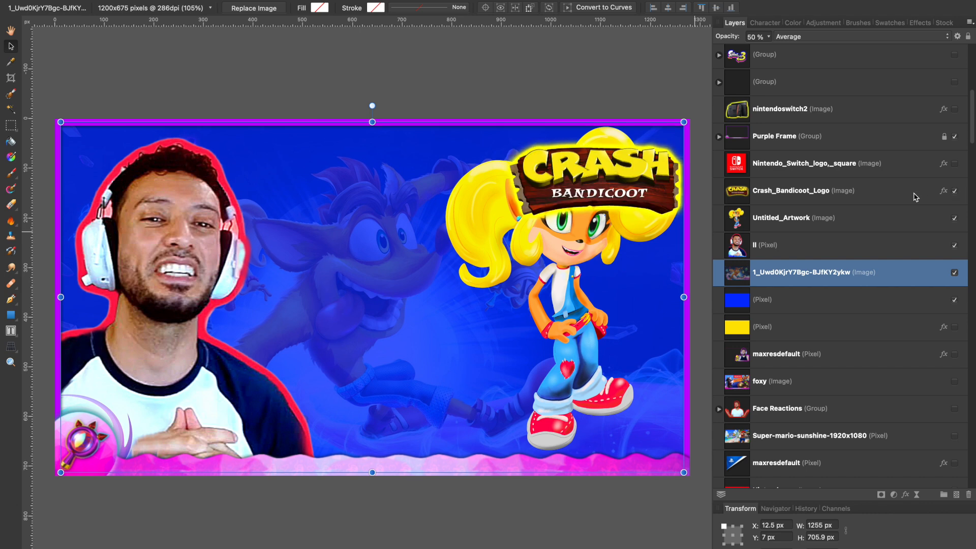
{"action": "left_click", "coordinate": [620, 199]}
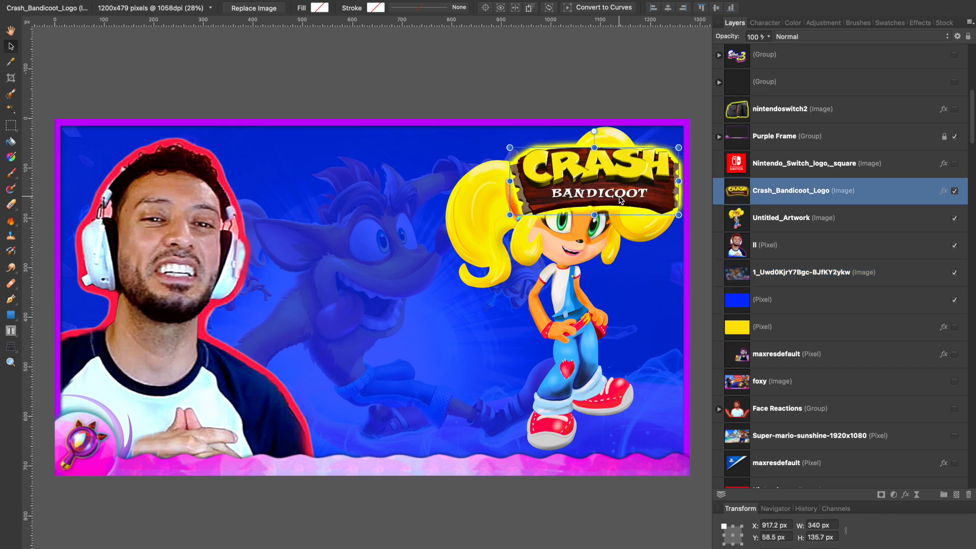
{"action": "left_click_drag", "start_coordinate": [619, 199], "coordinate": [387, 188]}
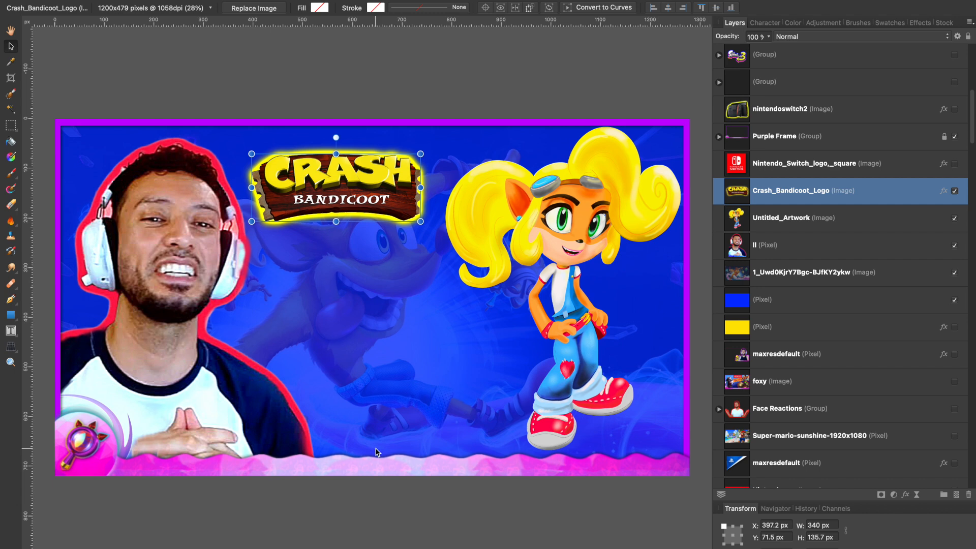
{"action": "left_click_drag", "start_coordinate": [335, 184], "coordinate": [321, 164]}
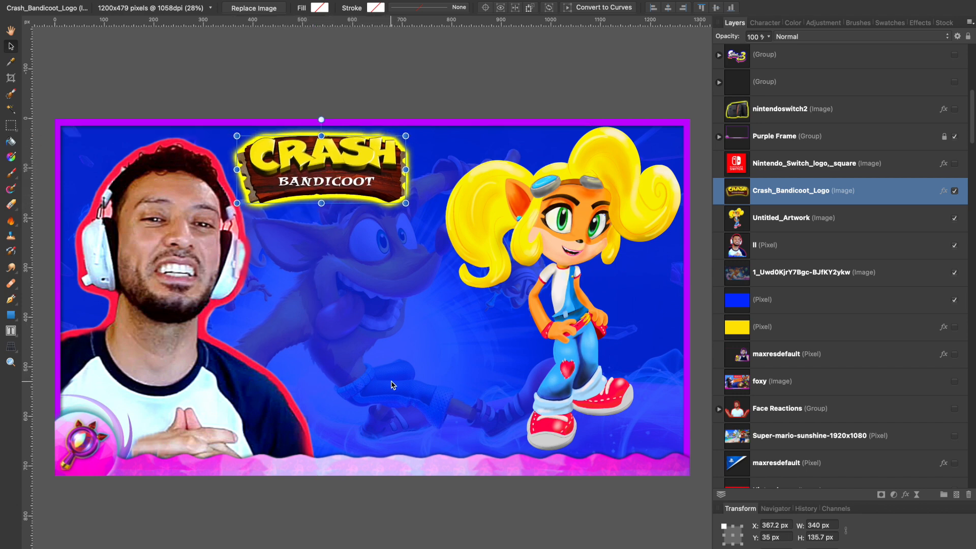
- Select the game image and scale it down proportionally to about 1065 px wide, keeping its lower-right corner in place
{"action": "left_click", "coordinate": [392, 385]}
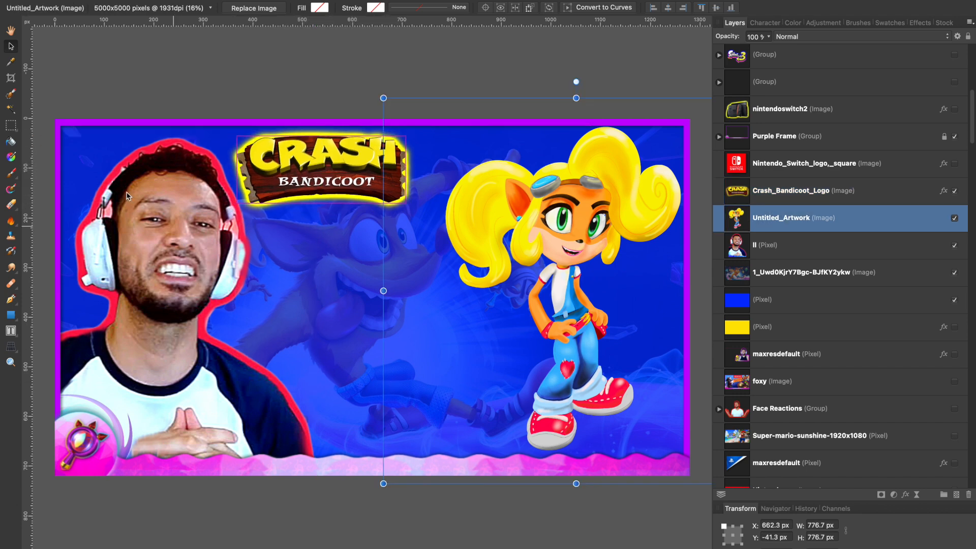
{"action": "left_click", "coordinate": [818, 273]}
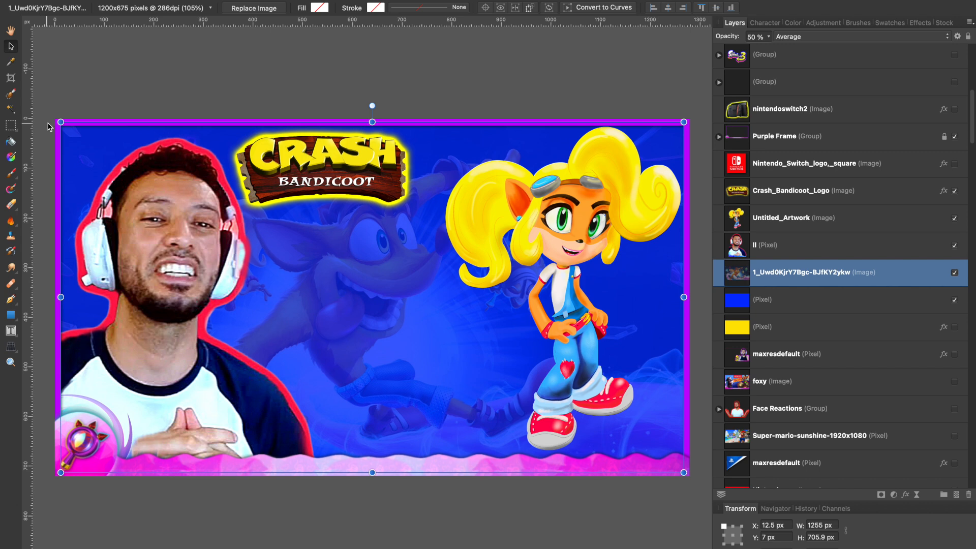
{"action": "left_click_drag", "start_coordinate": [60, 119], "coordinate": [155, 175]}
- Shift the Crash Bandicoot logo slightly right and down, and reselect the game image
{"action": "left_click", "coordinate": [302, 181]}
{"action": "left_click_drag", "start_coordinate": [301, 181], "coordinate": [319, 187]}
{"action": "left_click", "coordinate": [443, 332]}
{"action": "left_click", "coordinate": [311, 312]}
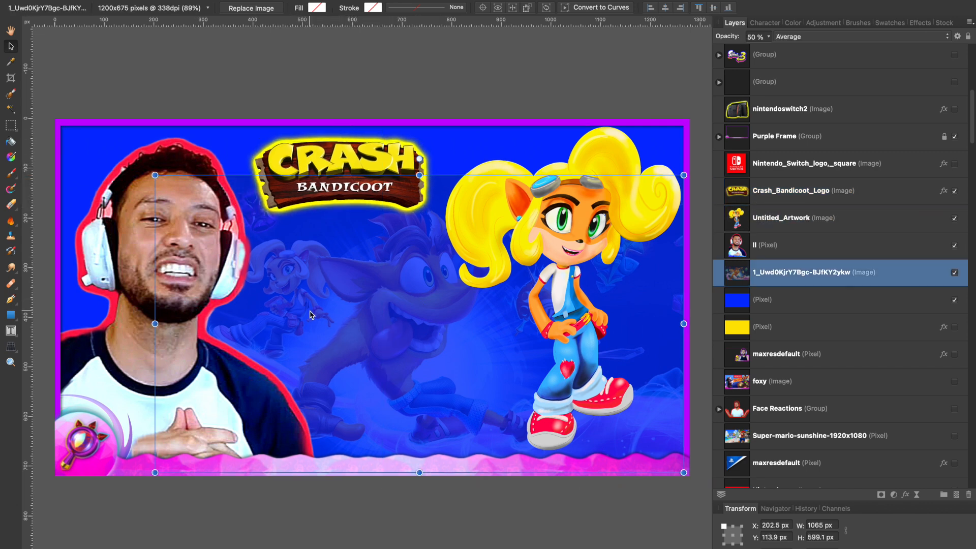
- Hide the character artwork and the Crash Bandicoot logo, and rasterize the game image
{"action": "left_click", "coordinate": [954, 219]}
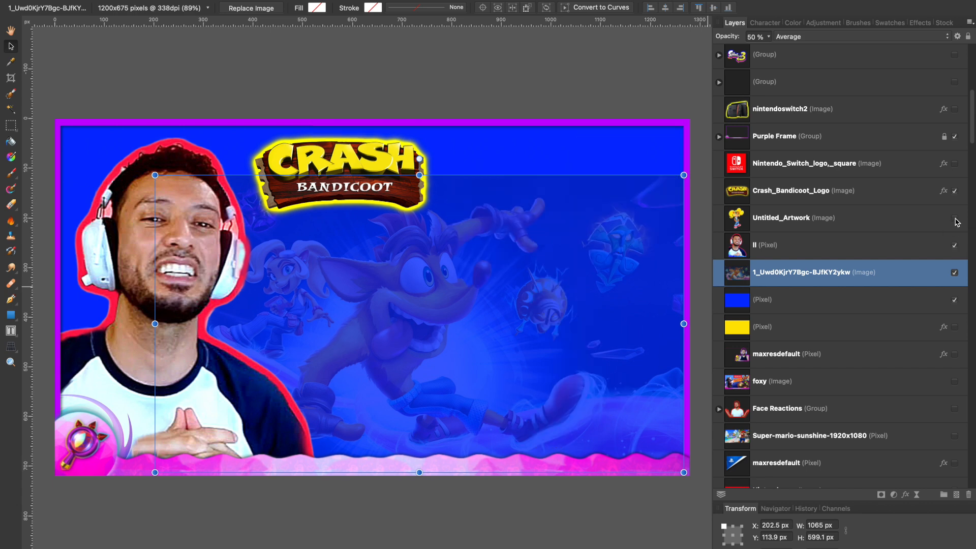
{"action": "left_click", "coordinate": [955, 191]}
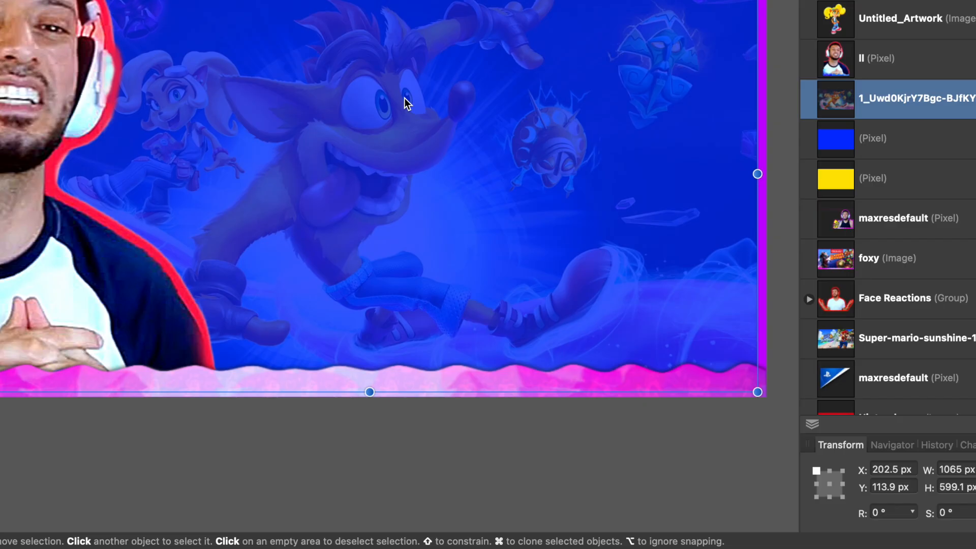
{"action": "right_click", "coordinate": [442, 272]}
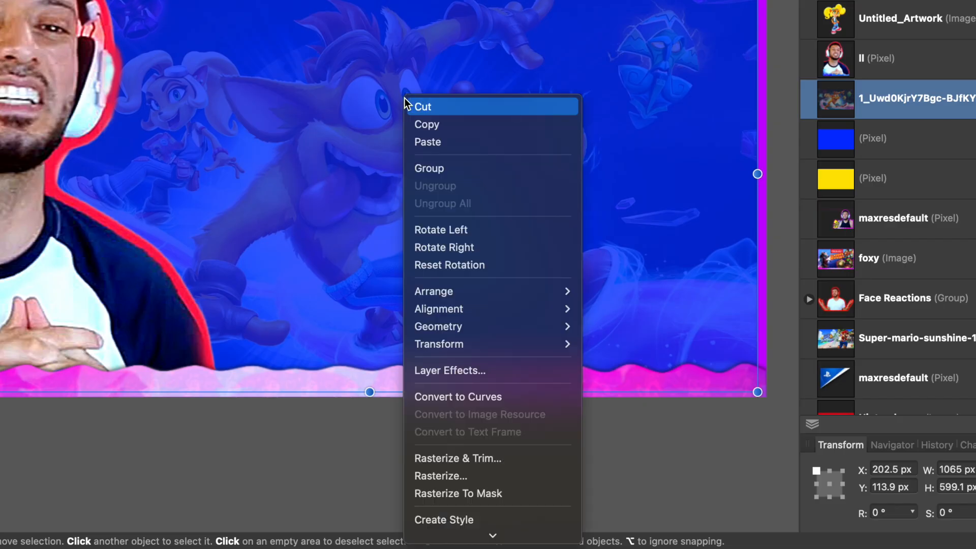
{"action": "scroll", "coordinate": [419, 295], "scroll_direction": "down", "scroll_amount": 2}
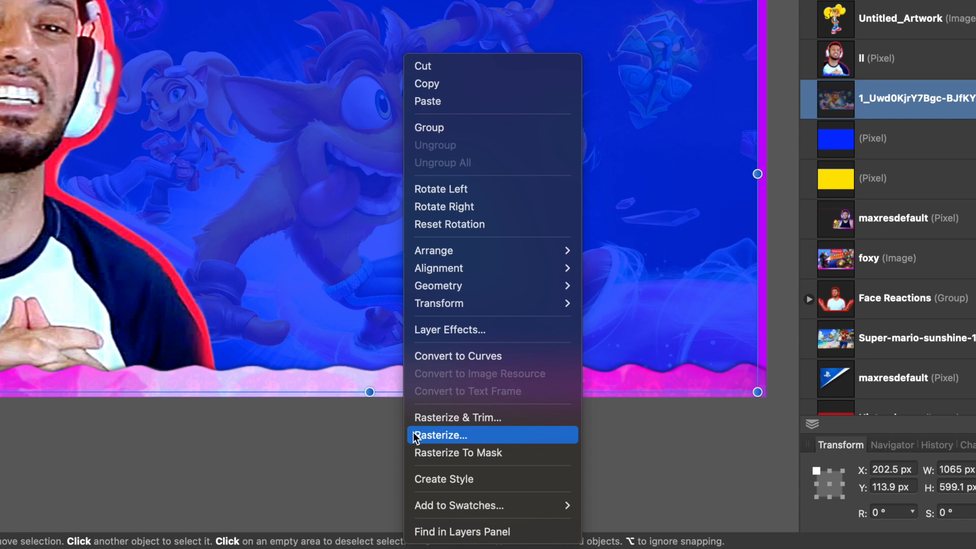
{"action": "left_click", "coordinate": [451, 435]}
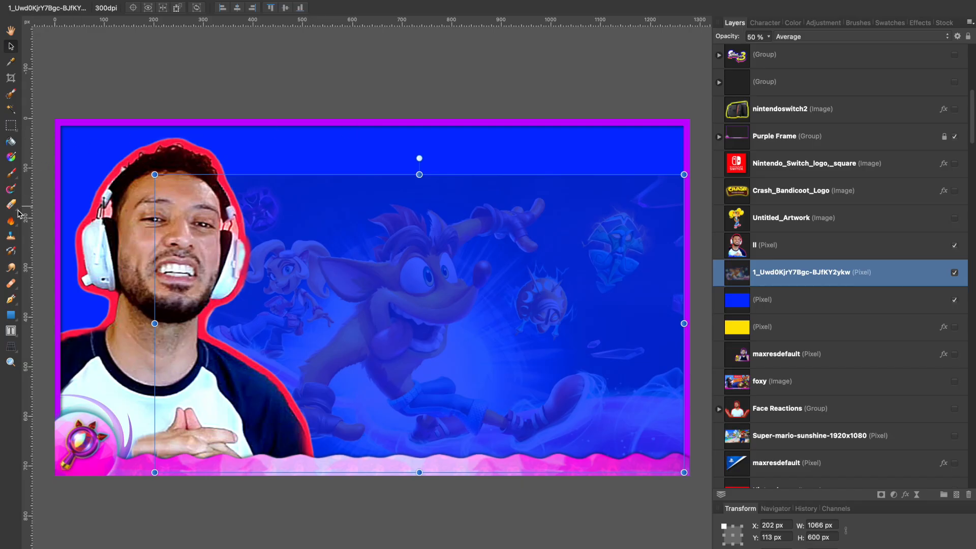
- Erase along the game image's hard upper edge using the Erase Brush Tool enlarged to 203.6 px
{"action": "left_click", "coordinate": [14, 206]}
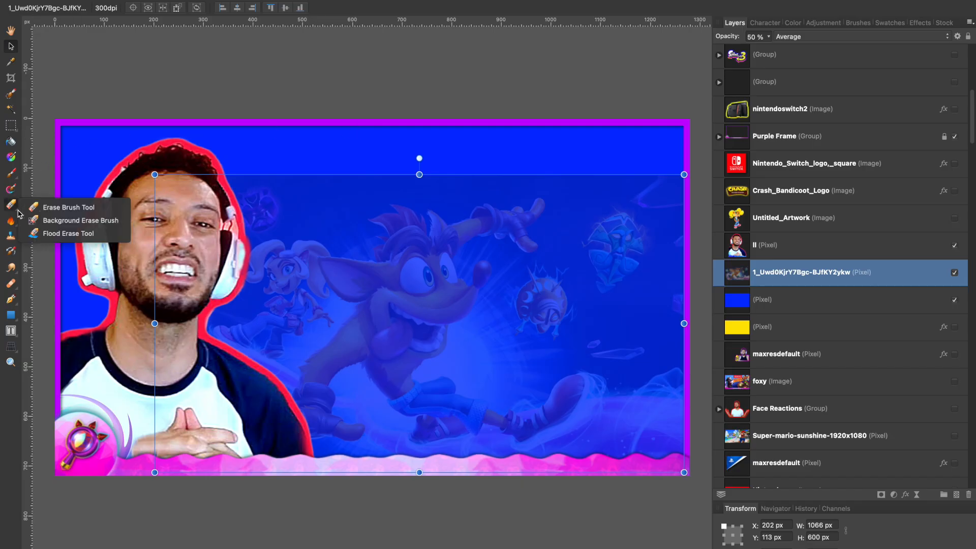
{"action": "left_click", "coordinate": [53, 207]}
{"action": "key", "text": "bracketright"}
{"action": "key", "text": "bracketright"}
{"action": "key", "text": "bracketright"}
{"action": "key", "text": "bracketright"}
{"action": "key", "text": "bracketright"}
{"action": "key", "text": "bracketright"}
{"action": "key", "text": "bracketright"}
{"action": "key", "text": "bracketright"}
{"action": "key", "text": "bracketright"}
{"action": "key", "text": "bracketright"}
{"action": "key", "text": "bracketright"}
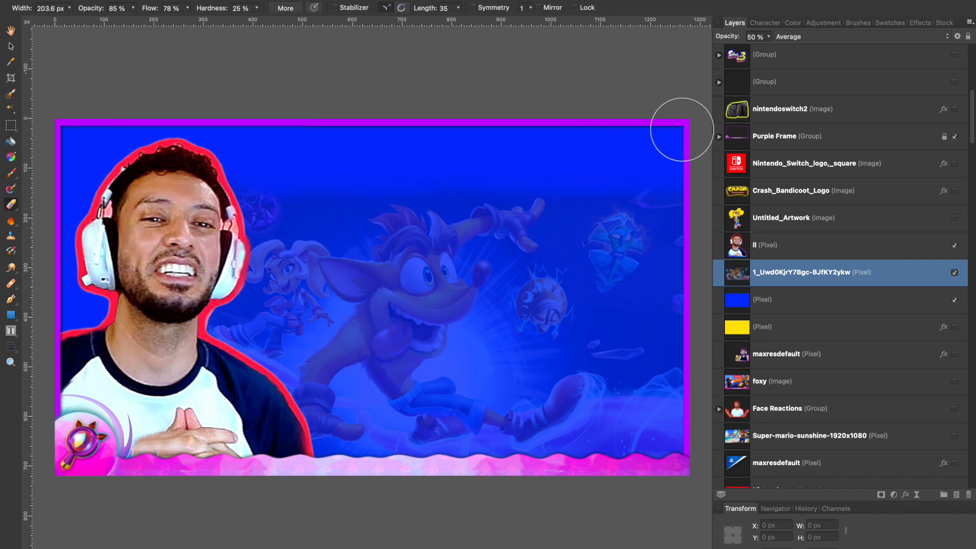
- Fade the game image's upper edge further with the soft 512 px Basic eraser brush, reduced to 307.4 px
{"action": "left_click", "coordinate": [858, 23]}
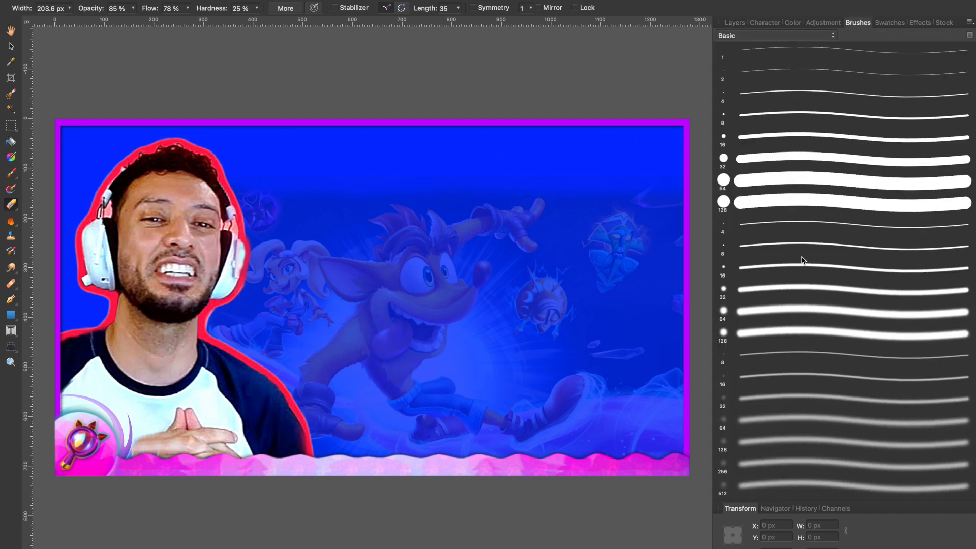
{"action": "left_click", "coordinate": [758, 491]}
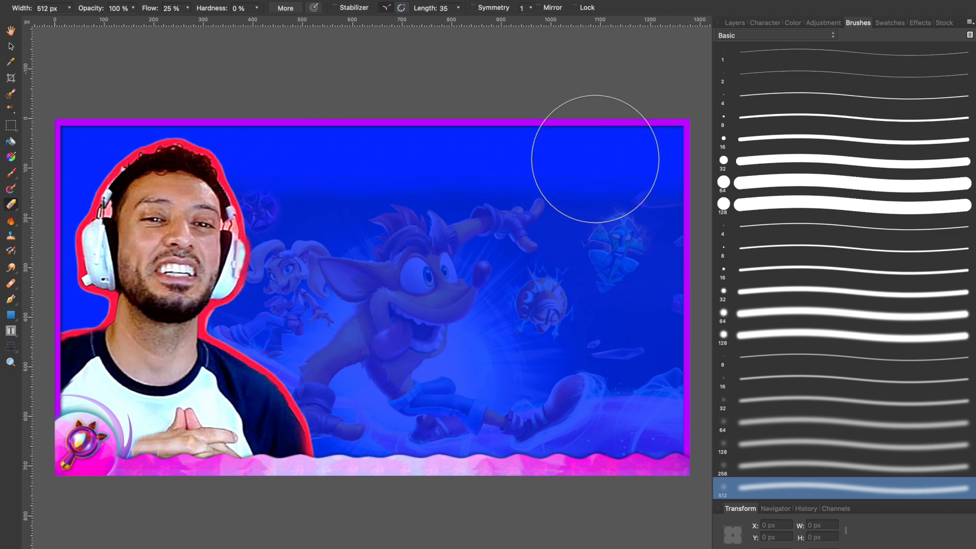
{"action": "key", "text": "bracketleft"}
{"action": "key", "text": "bracketleft"}
{"action": "key", "text": "bracketleft"}
{"action": "key", "text": "bracketleft"}
{"action": "key", "text": "bracketright"}
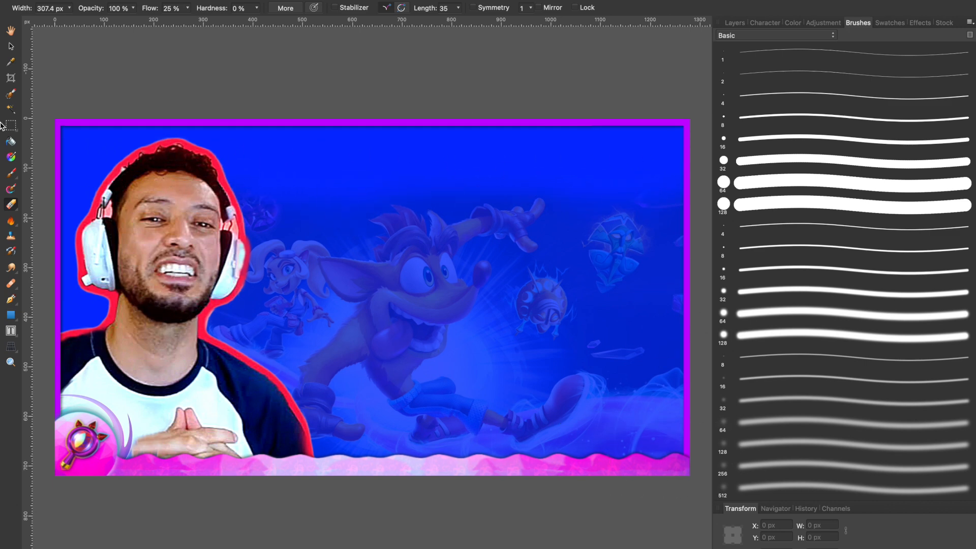
- Move the game image up to Y 94.5 px, and show the character artwork and the Crash Bandicoot logo again
{"action": "left_click", "coordinate": [11, 47]}
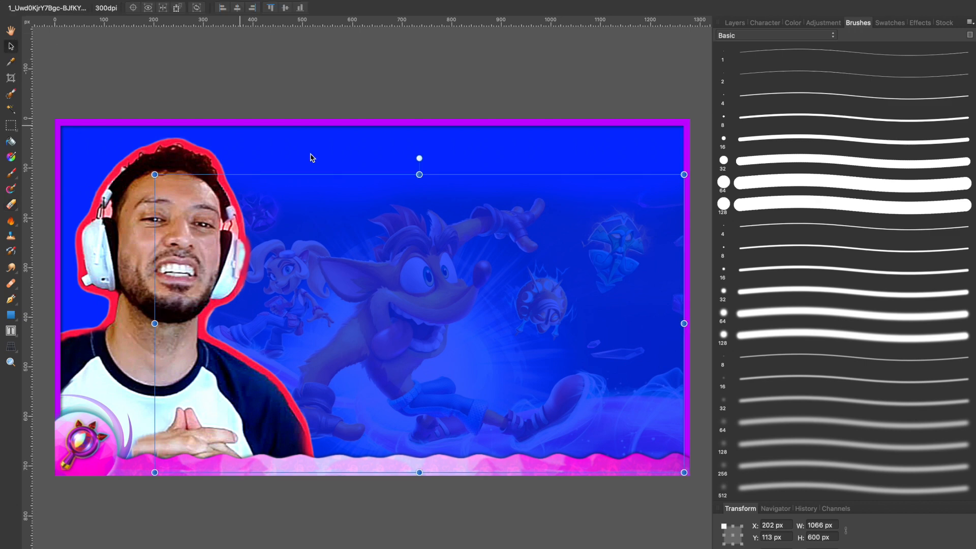
{"action": "left_click", "coordinate": [743, 23]}
{"action": "mouse_move", "coordinate": [451, 337]}
{"action": "left_mouse_down"}
{"action": "mouse_move", "coordinate": [442, 309]}
{"action": "mouse_move", "coordinate": [449, 327]}
{"action": "mouse_move", "coordinate": [413, 330]}
{"action": "left_mouse_up"}
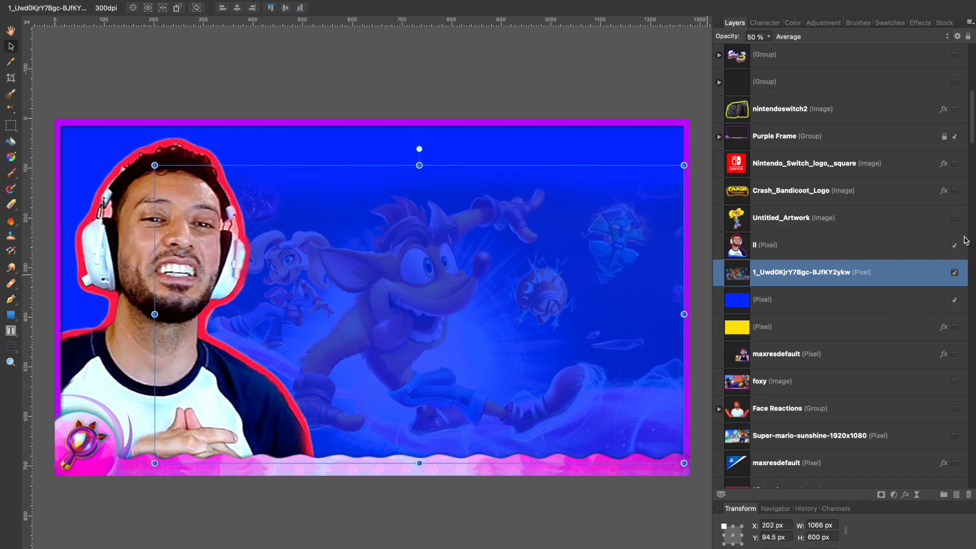
{"action": "left_click", "coordinate": [954, 219]}
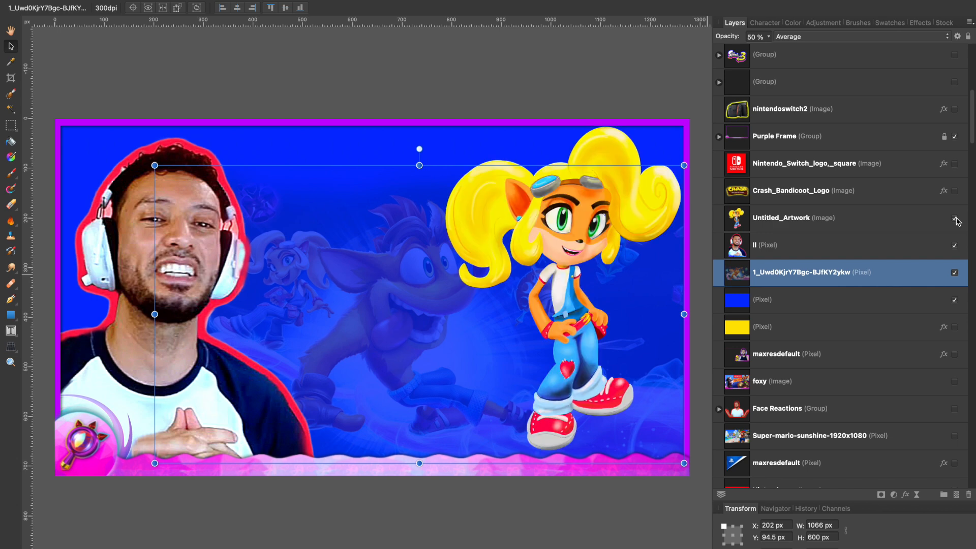
{"action": "left_click", "coordinate": [954, 192]}
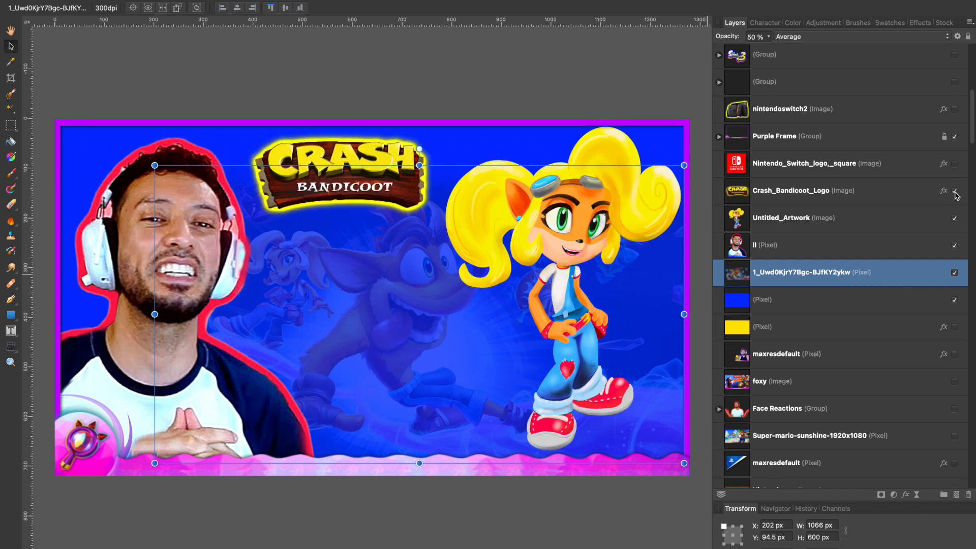
- Show the WISH LIST! text layer and move it between the portrait and the character, to about X 404 px, Y 475 px
{"action": "scroll", "coordinate": [919, 159], "scroll_direction": "up", "scroll_amount": 10}
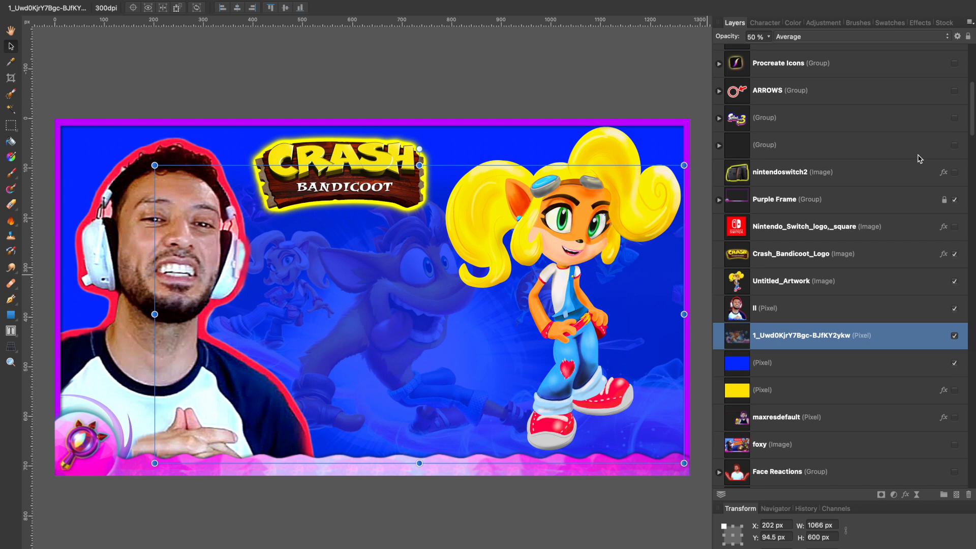
{"action": "scroll", "coordinate": [920, 158], "scroll_direction": "up", "scroll_amount": 4}
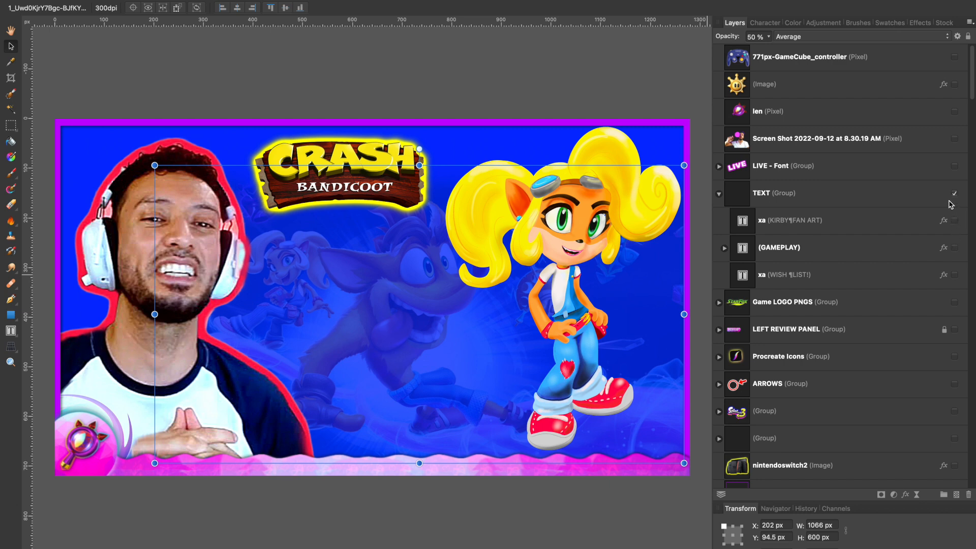
{"action": "left_click", "coordinate": [917, 277]}
{"action": "left_click", "coordinate": [954, 275]}
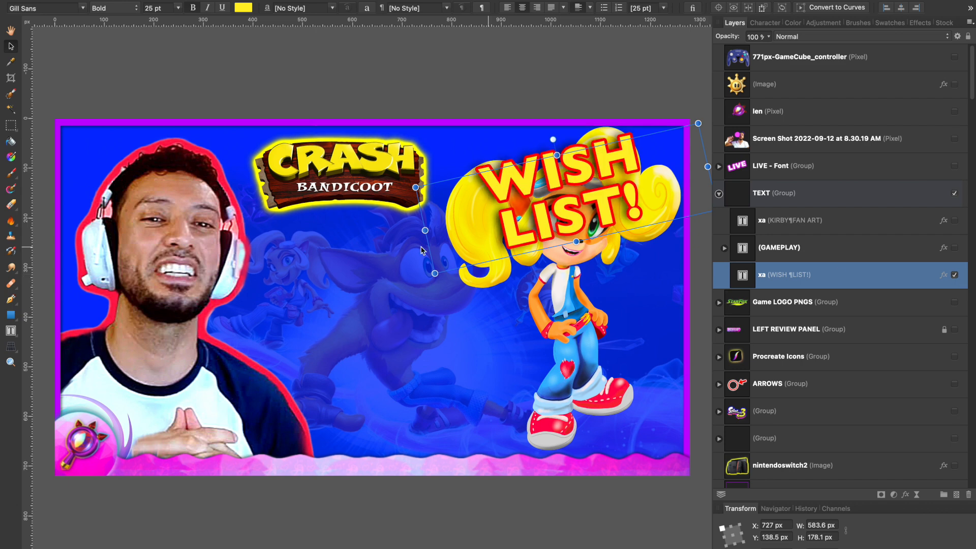
{"action": "left_click_drag", "start_coordinate": [529, 176], "coordinate": [370, 344]}
- Replace the WISH LIST! text with "FAN ART!" split over two lines
{"action": "double_click", "coordinate": [382, 344]}
{"action": "key", "text": "super+a"}
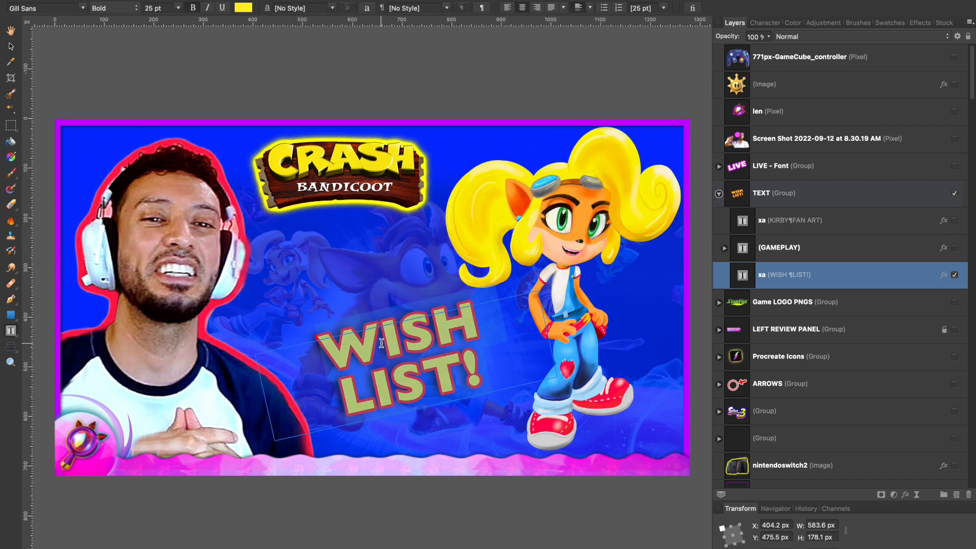
{"action": "type", "text": "FANART"}
{"action": "left_click", "coordinate": [399, 338]}
{"action": "key", "text": "Return"}
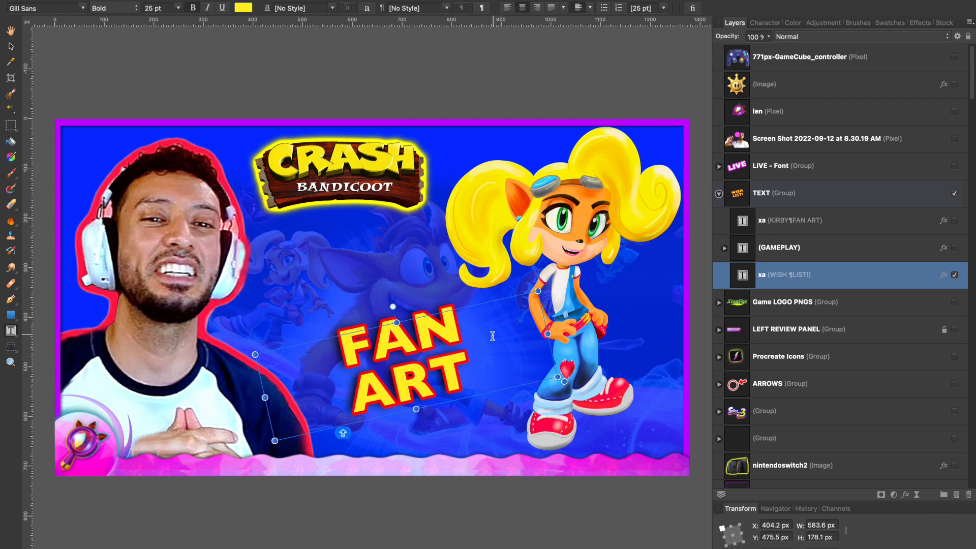
{"action": "left_click", "coordinate": [464, 375]}
{"action": "type", "text": "!"}
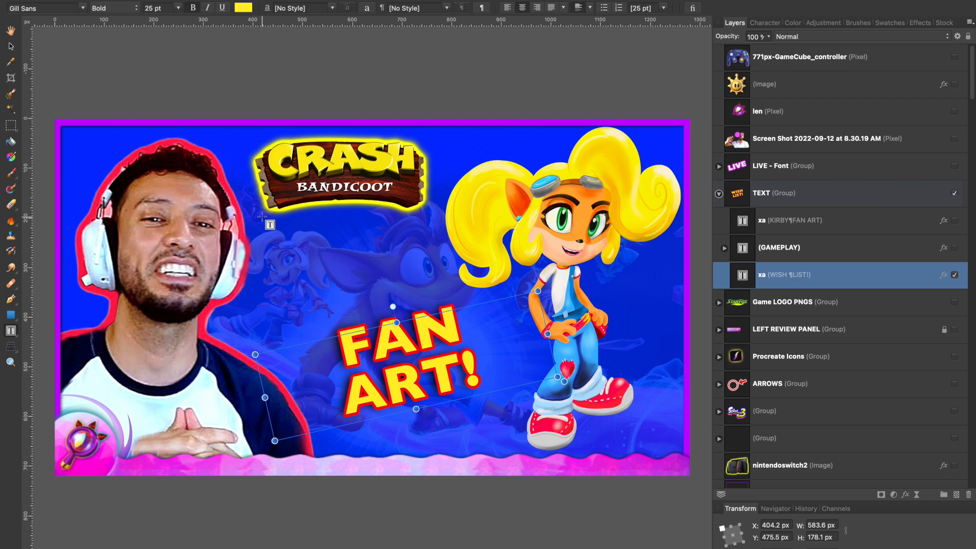
{"action": "left_click", "coordinate": [10, 47]}
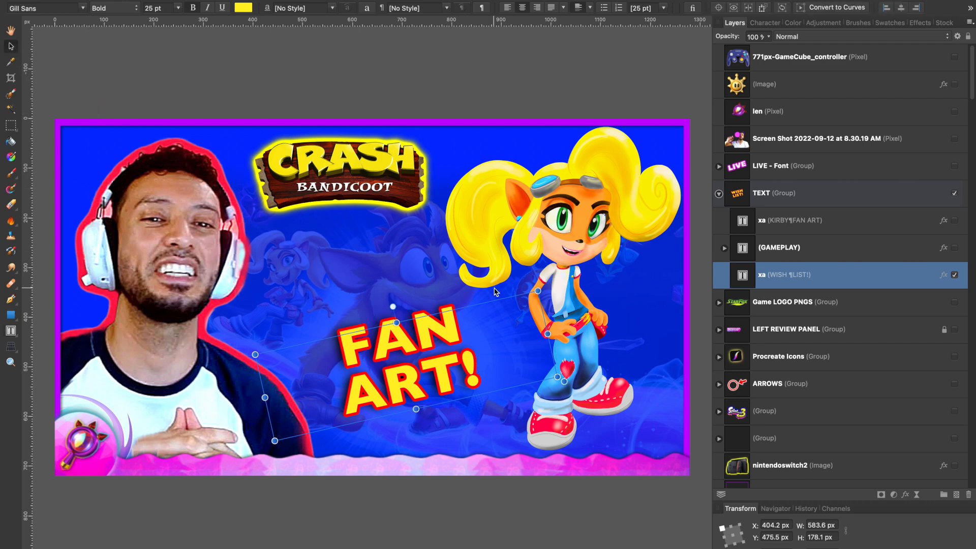
- Move the FAN ART! text right and slightly down, beside the character's legs
{"action": "left_click", "coordinate": [411, 264]}
{"action": "mouse_move", "coordinate": [412, 358]}
{"action": "left_mouse_down"}
{"action": "mouse_move", "coordinate": [441, 370]}
{"action": "mouse_move", "coordinate": [413, 354]}
{"action": "mouse_move", "coordinate": [410, 376]}
{"action": "left_mouse_up"}
{"action": "left_click", "coordinate": [361, 361]}
- Enlarge the portrait proportionally to about 561 × 729 px and nudge it down to Y 26 px
{"action": "left_click", "coordinate": [178, 263]}
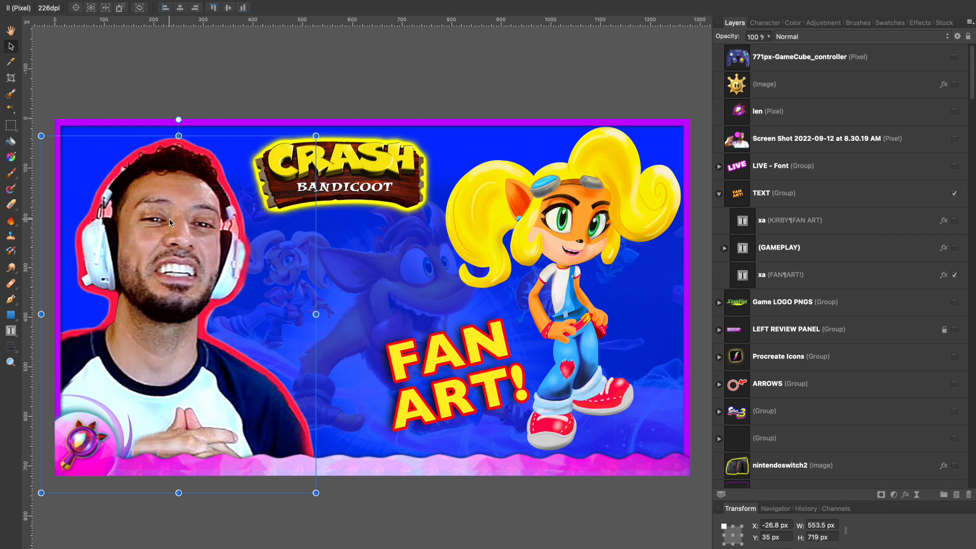
{"action": "left_click_drag", "start_coordinate": [316, 135], "coordinate": [319, 129]}
{"action": "key", "text": "Down"}
{"action": "key", "text": "Down"}
{"action": "key", "text": "Down"}
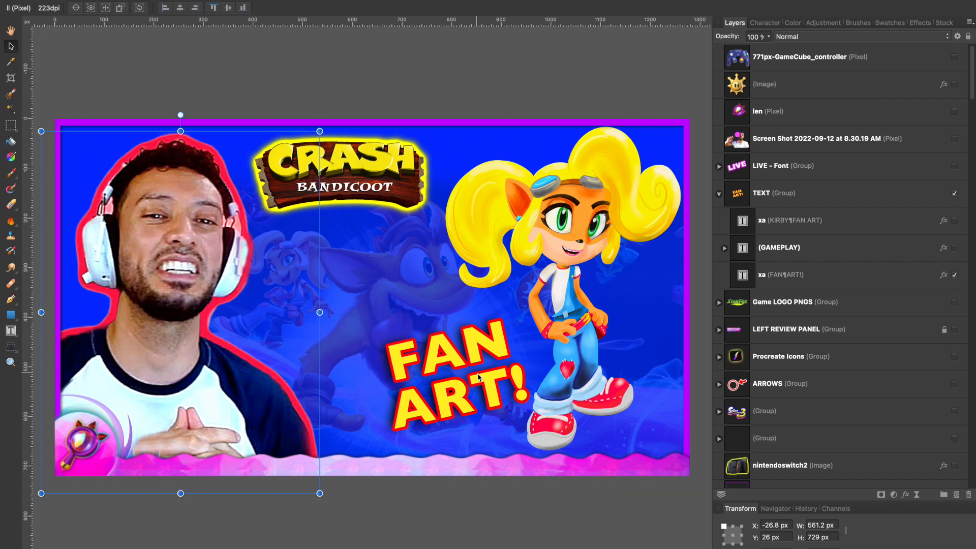
- Move the TEXT group left, rotate it 5.7°, shift it down to Y 438.5 px, and deselect everything
{"action": "left_click_drag", "start_coordinate": [478, 376], "coordinate": [436, 382]}
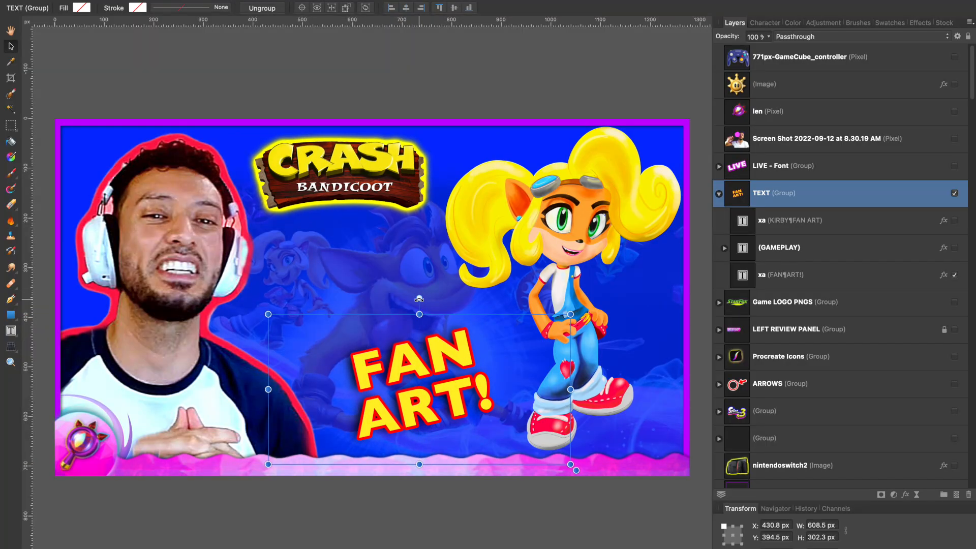
{"action": "mouse_move", "coordinate": [419, 298]}
{"action": "left_mouse_down"}
{"action": "mouse_move", "coordinate": [441, 301]}
{"action": "mouse_move", "coordinate": [407, 299]}
{"action": "left_mouse_up"}
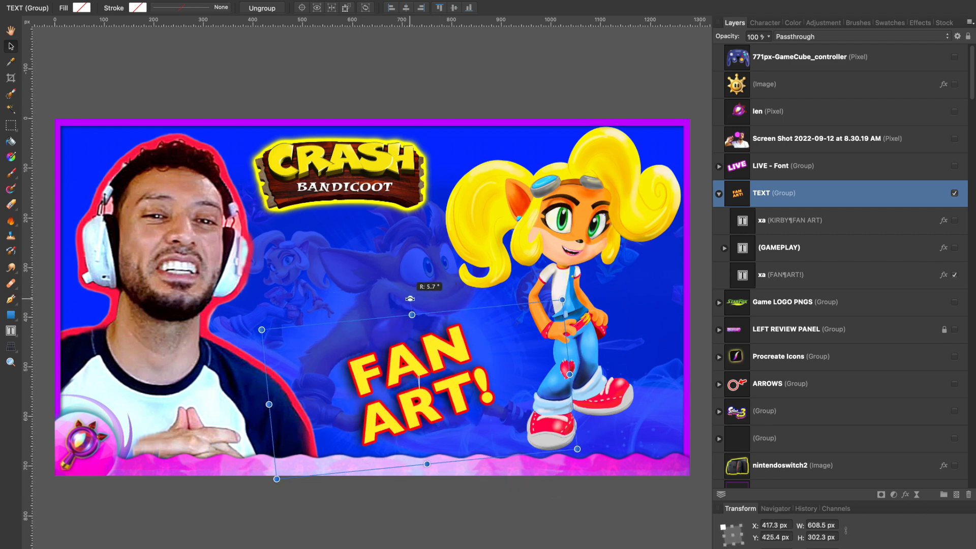
{"action": "left_click_drag", "start_coordinate": [443, 366], "coordinate": [443, 371]}
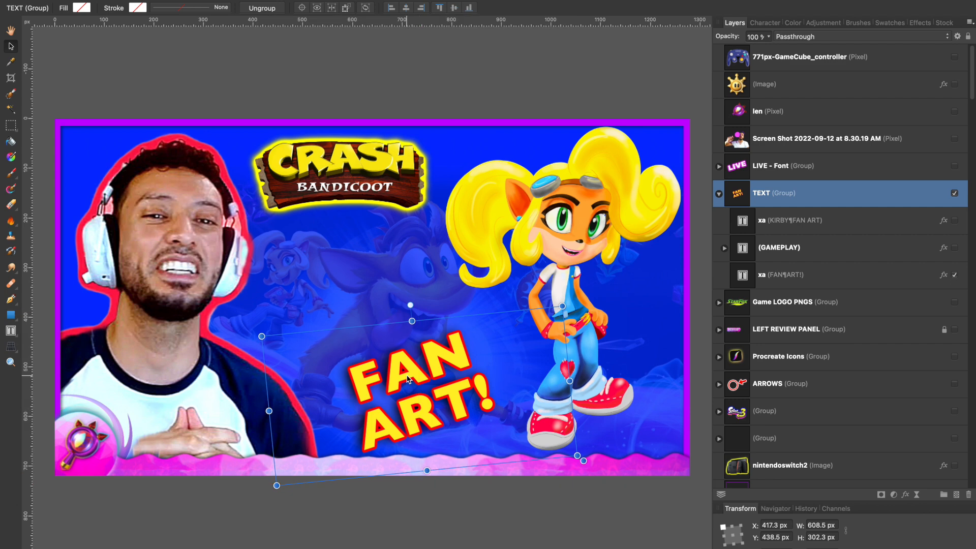
{"action": "double_click", "coordinate": [407, 379]}
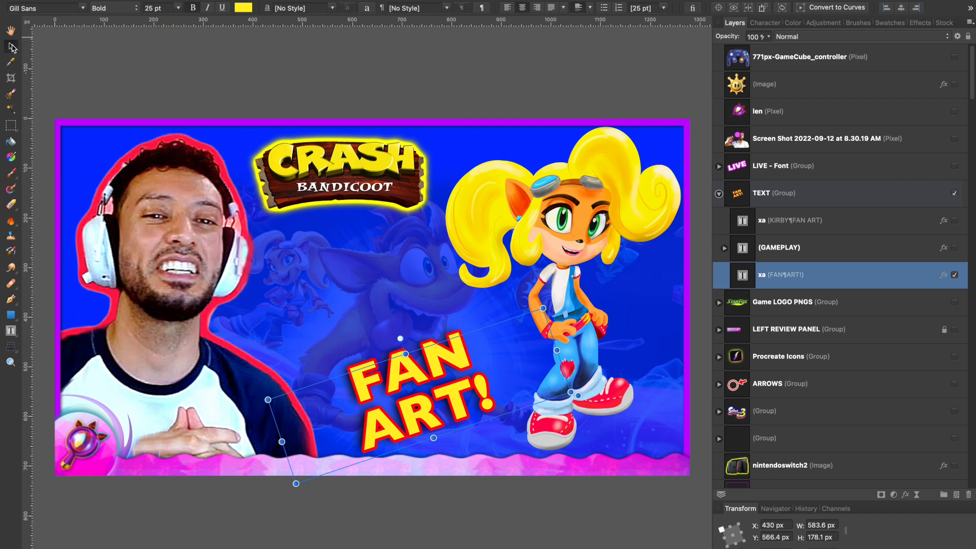
{"action": "left_click", "coordinate": [339, 99]}
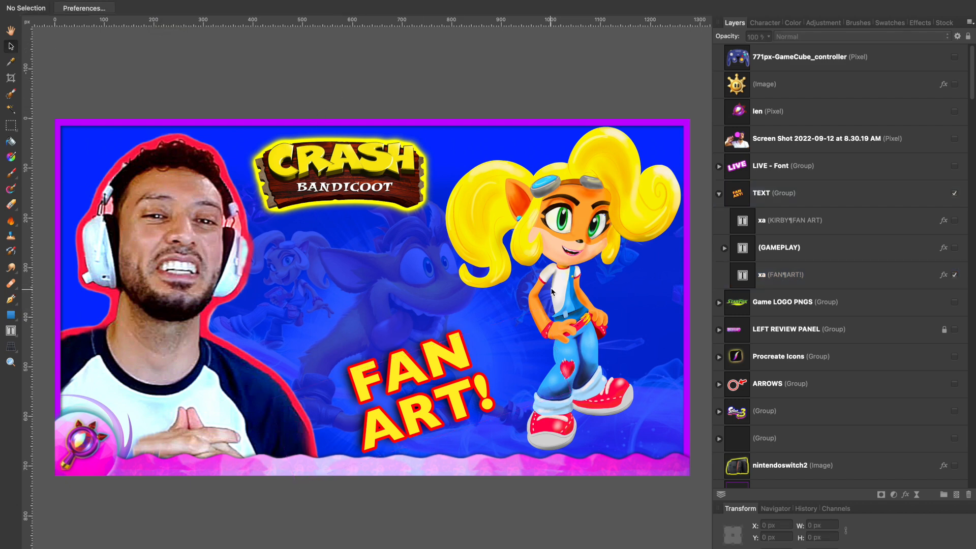
- Add an Outer Shadow effect at 62% opacity to the blonde character artwork layer
{"action": "left_click", "coordinate": [522, 240]}
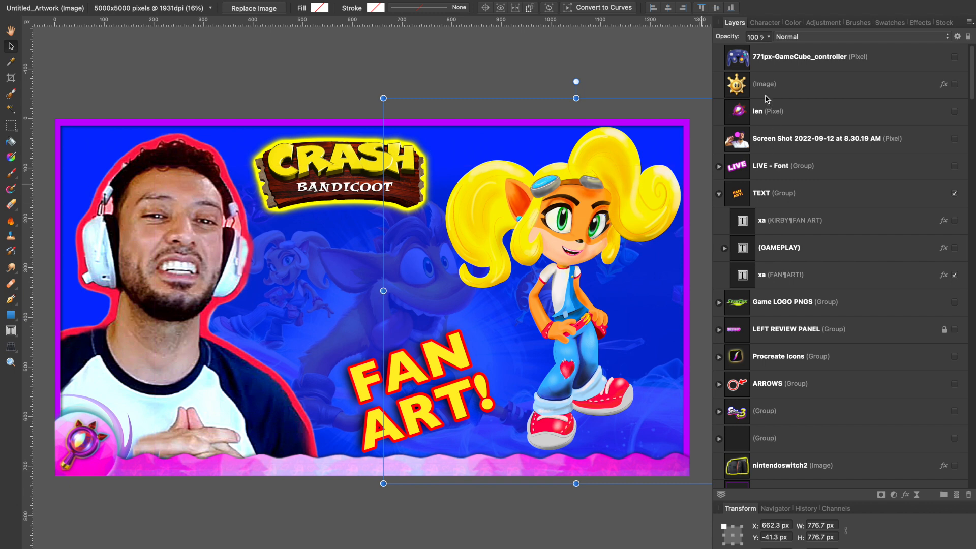
{"action": "scroll", "coordinate": [813, 259], "scroll_direction": "down", "scroll_amount": 10}
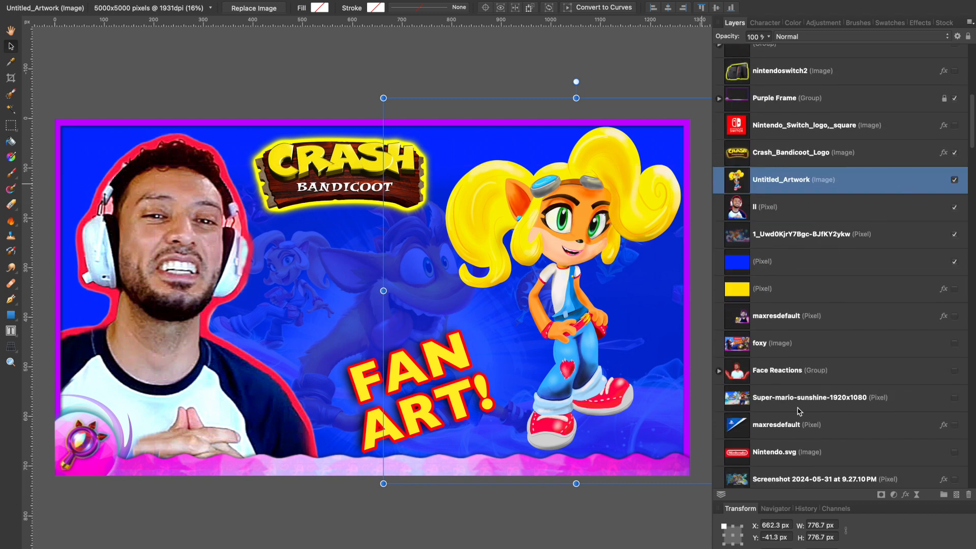
{"action": "left_click", "coordinate": [907, 496]}
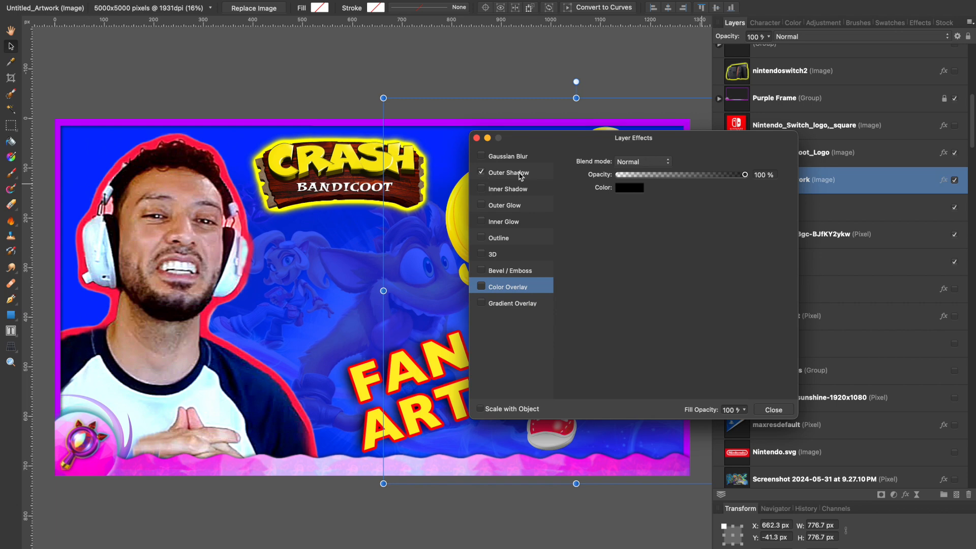
{"action": "left_click", "coordinate": [481, 172]}
{"action": "left_click", "coordinate": [698, 175]}
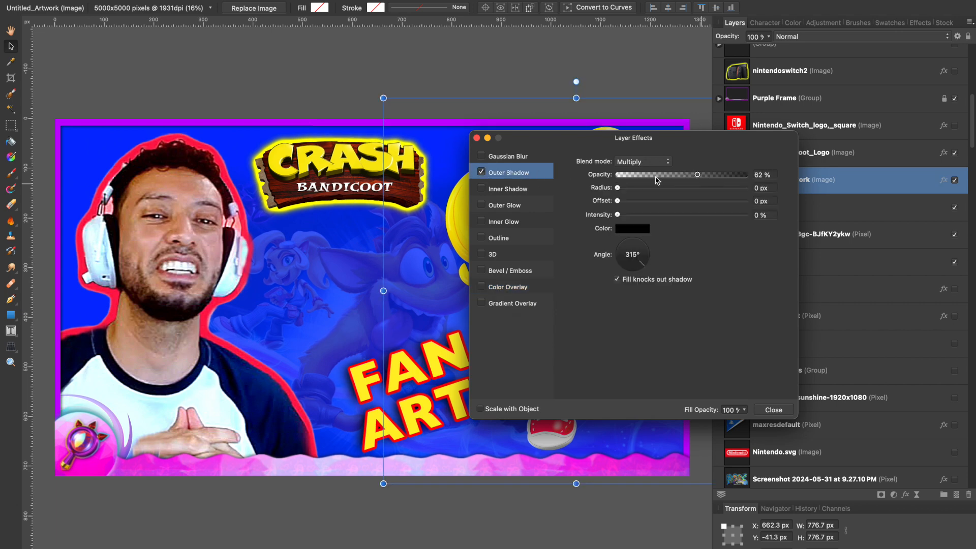
- Refine the character's outer shadow to 73% opacity, 17.8 px radius, 11.2 px offset and 15% intensity, and deselect the artwork
{"action": "left_click_drag", "start_coordinate": [637, 137], "coordinate": [241, 138]}
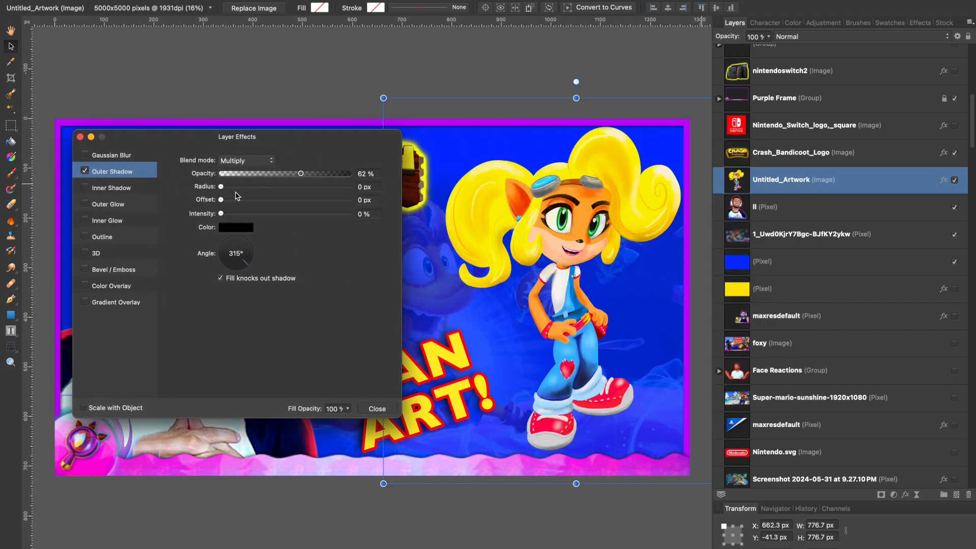
{"action": "left_click", "coordinate": [264, 186]}
{"action": "left_click", "coordinate": [286, 199]}
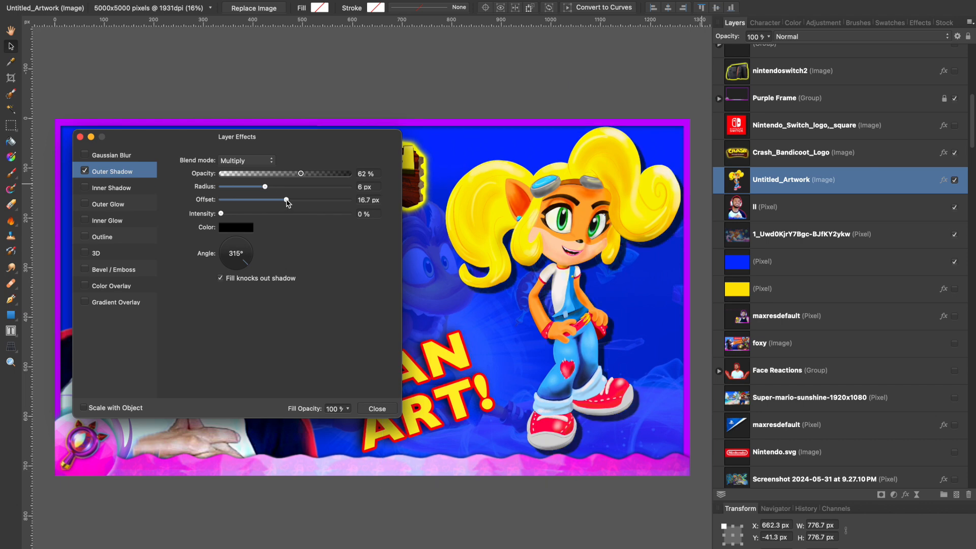
{"action": "left_click", "coordinate": [276, 186]}
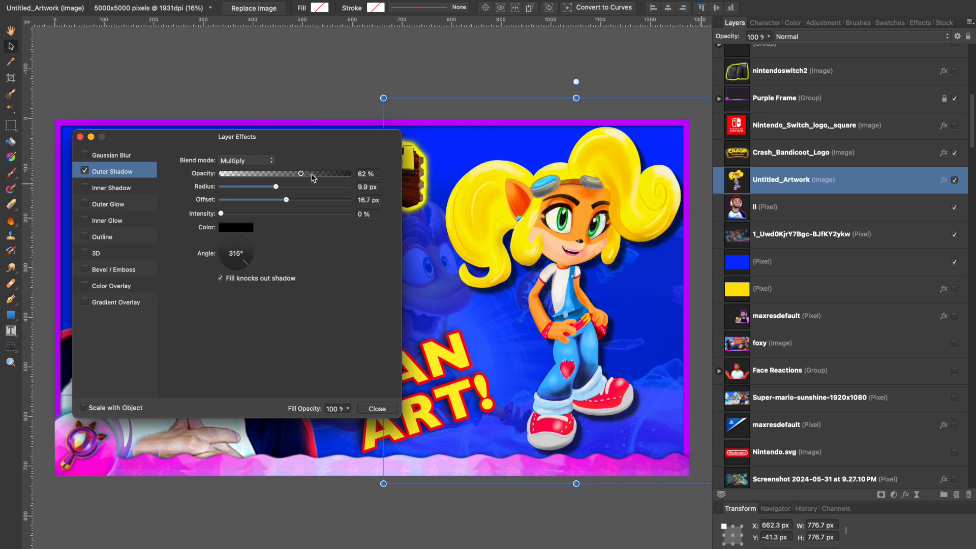
{"action": "left_click", "coordinate": [241, 213]}
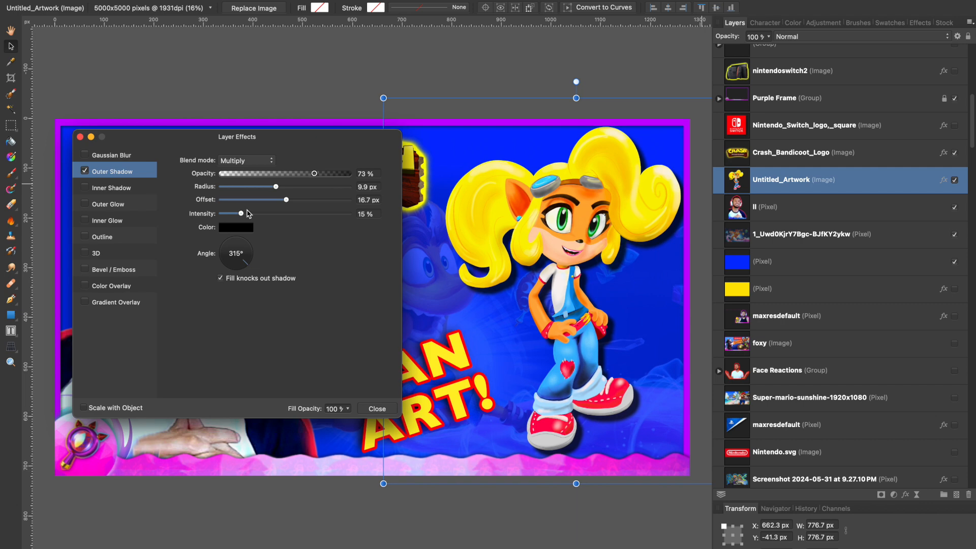
{"action": "left_click_drag", "start_coordinate": [286, 200], "coordinate": [278, 200]}
{"action": "left_click", "coordinate": [288, 187]}
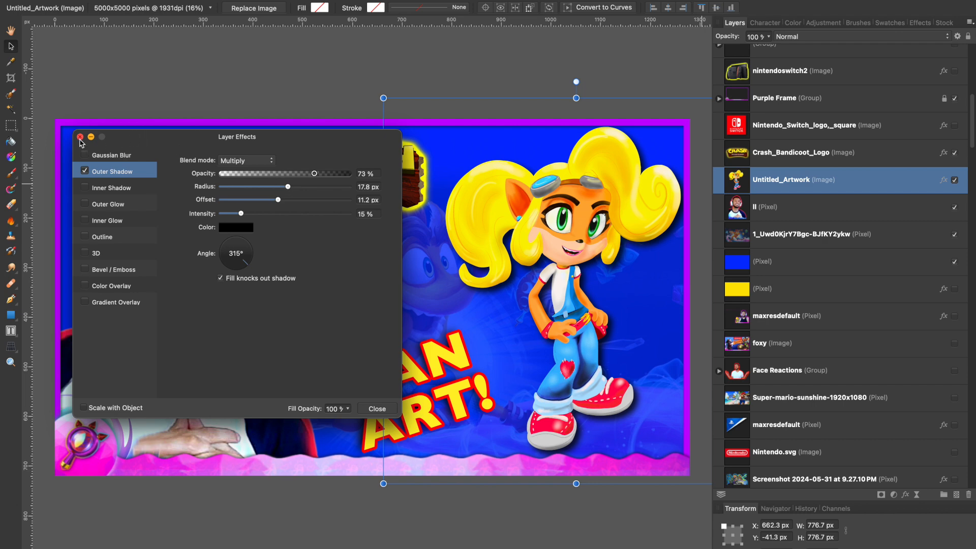
{"action": "left_click", "coordinate": [80, 138]}
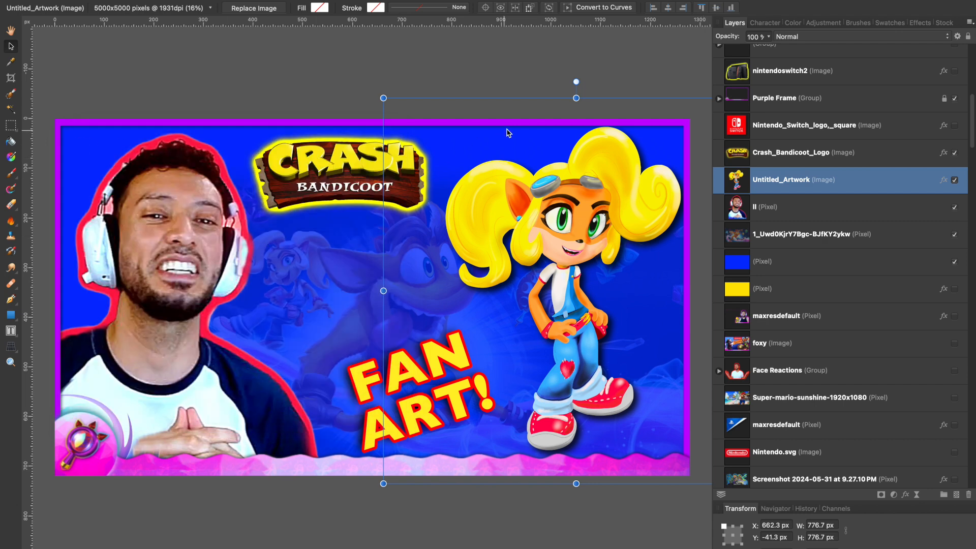
{"action": "left_click", "coordinate": [373, 90]}
- Expand the ARROWS group, show its second color-arrow-1-web-300x300 layer and hide the Red Arrow layer
{"action": "scroll", "coordinate": [833, 143], "scroll_direction": "up", "scroll_amount": 10}
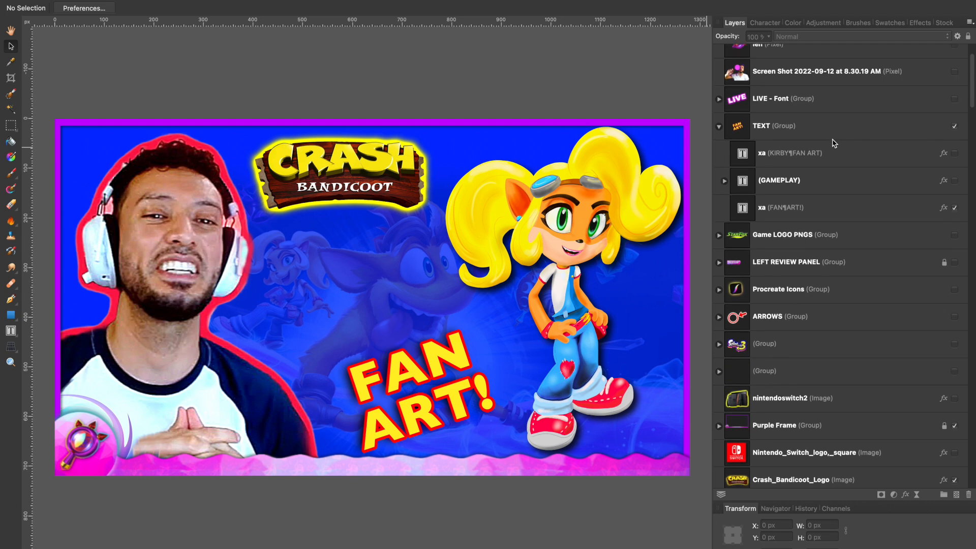
{"action": "scroll", "coordinate": [833, 144], "scroll_direction": "down", "scroll_amount": 8}
{"action": "scroll", "coordinate": [833, 144], "scroll_direction": "up", "scroll_amount": 6}
{"action": "scroll", "coordinate": [833, 144], "scroll_direction": "down", "scroll_amount": 4}
{"action": "scroll", "coordinate": [834, 144], "scroll_direction": "down", "scroll_amount": 4}
{"action": "scroll", "coordinate": [833, 143], "scroll_direction": "up", "scroll_amount": 3}
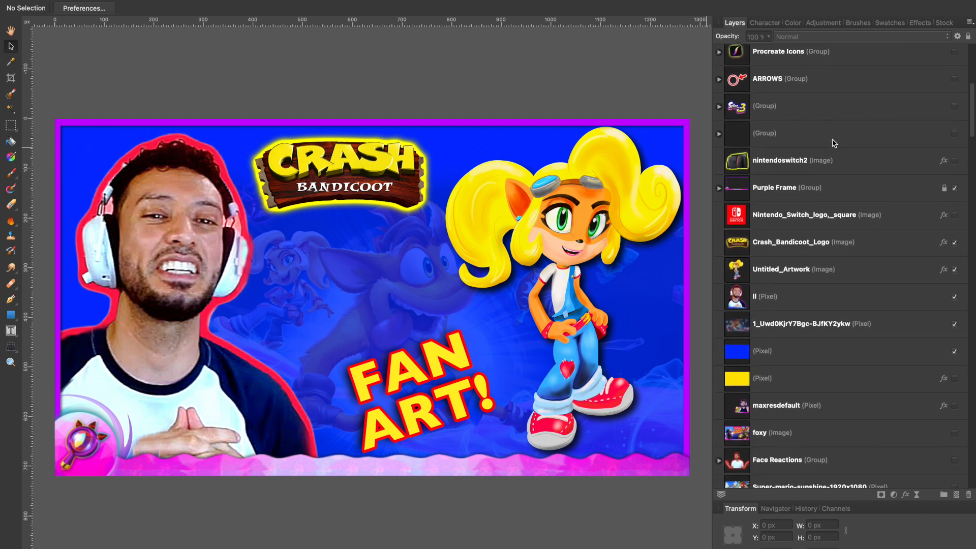
{"action": "left_click", "coordinate": [718, 135]}
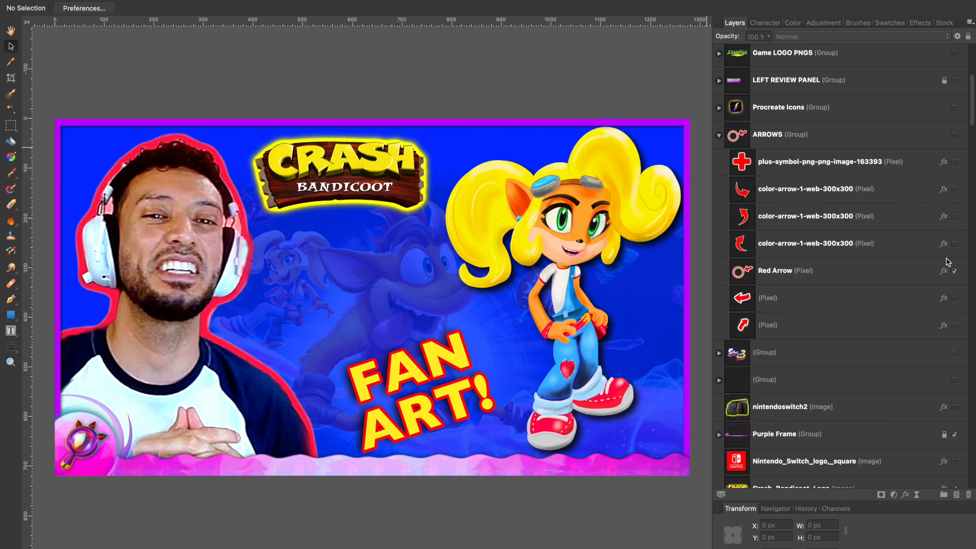
{"action": "left_click", "coordinate": [956, 222]}
- Place the curved red arrow beside the character's hips and shrink it to about 174 × 113 px
{"action": "left_click_drag", "start_coordinate": [430, 309], "coordinate": [637, 294]}
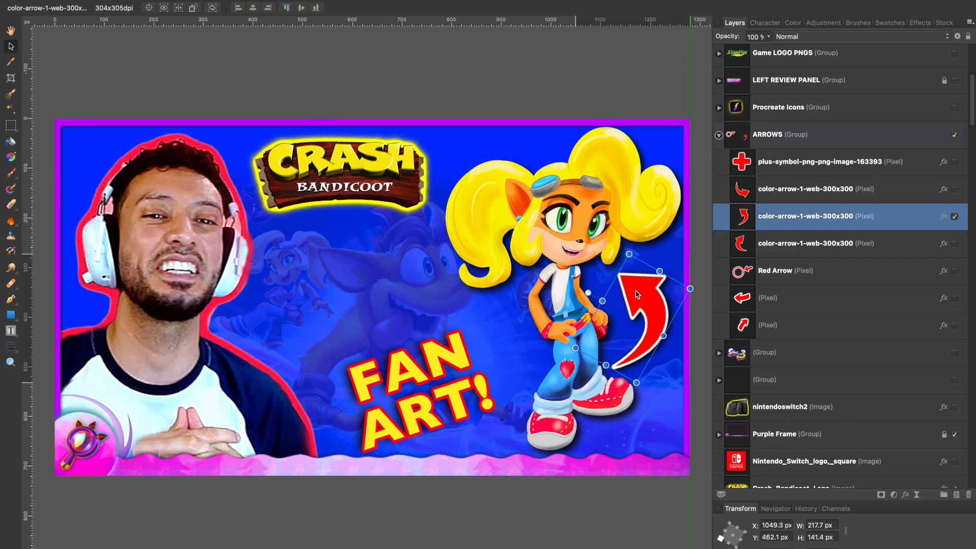
{"action": "left_click_drag", "start_coordinate": [605, 364], "coordinate": [633, 355]}
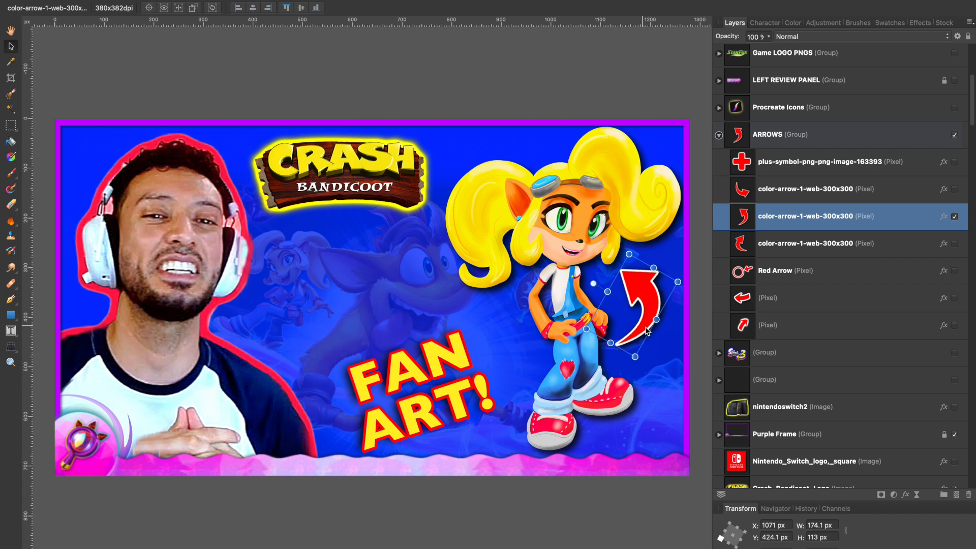
{"action": "left_click_drag", "start_coordinate": [634, 350], "coordinate": [641, 354]}
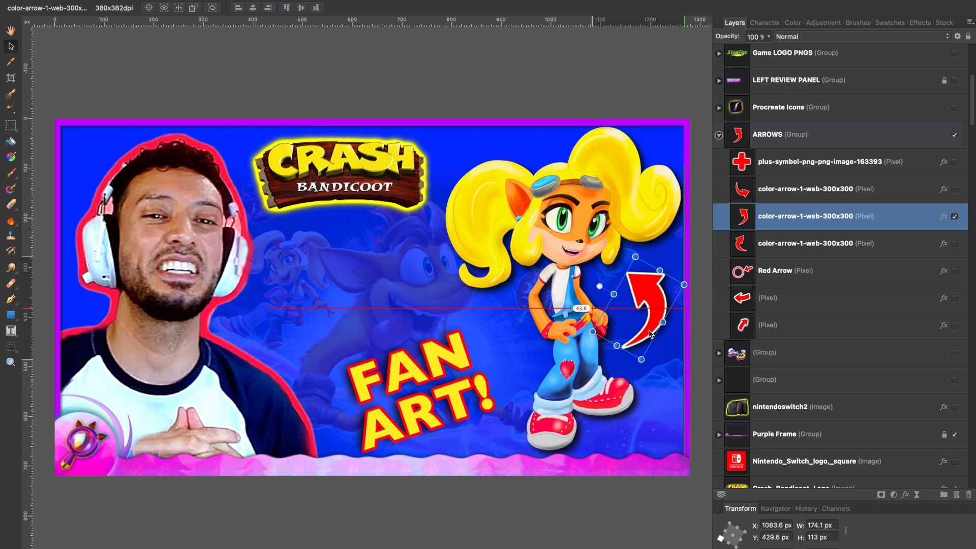
- Tilt the Crash Bandicoot logo slightly clockwise and nudge it a little to the right
{"action": "left_click", "coordinate": [358, 171]}
{"action": "left_click_drag", "start_coordinate": [339, 124], "coordinate": [340, 124]}
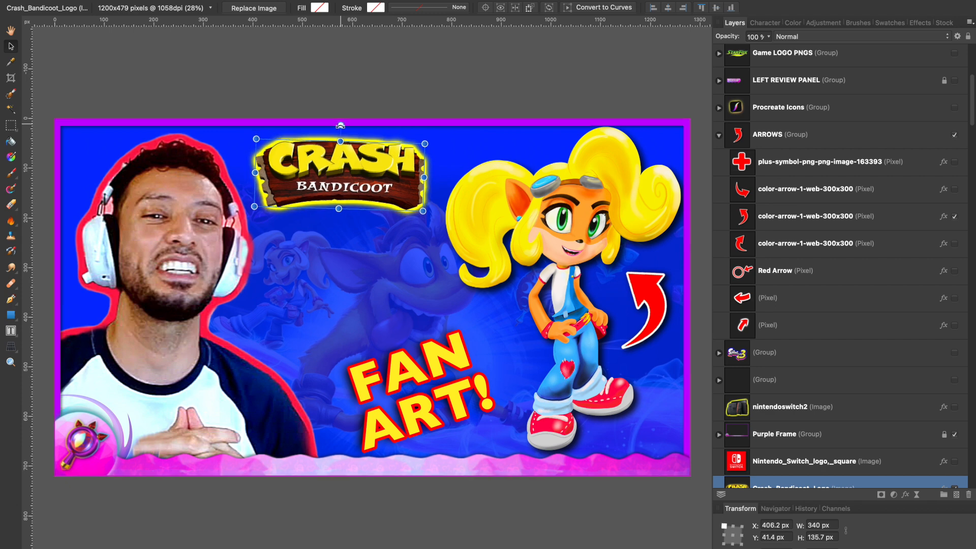
- Insert "COCO" as a new line above FAN ART! and move the text up to Y 495.4 px
{"action": "left_click", "coordinate": [351, 383]}
{"action": "double_click", "coordinate": [351, 383]}
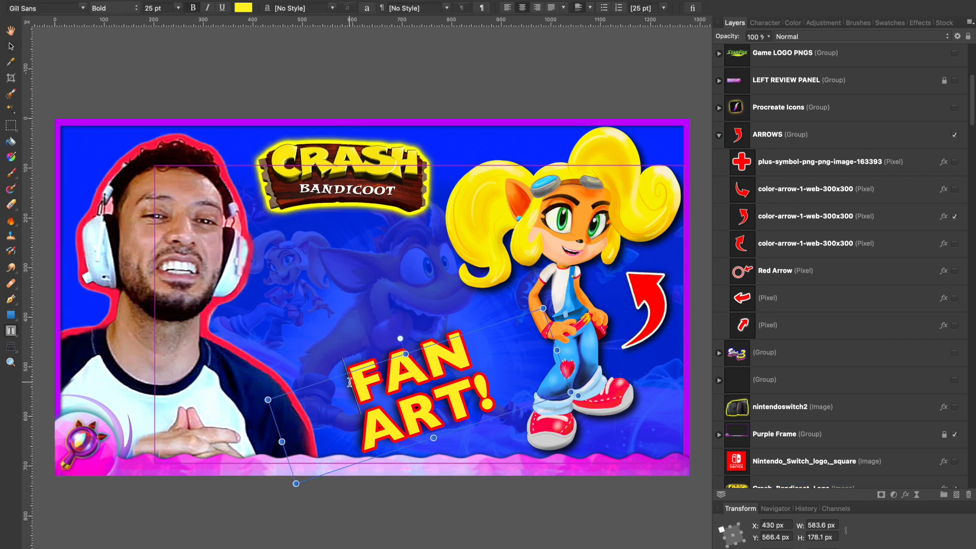
{"action": "type", "text": "coco"}
{"action": "key", "text": "BackSpace"}
{"action": "key", "text": "BackSpace"}
{"action": "key", "text": "BackSpace"}
{"action": "key", "text": "BackSpace"}
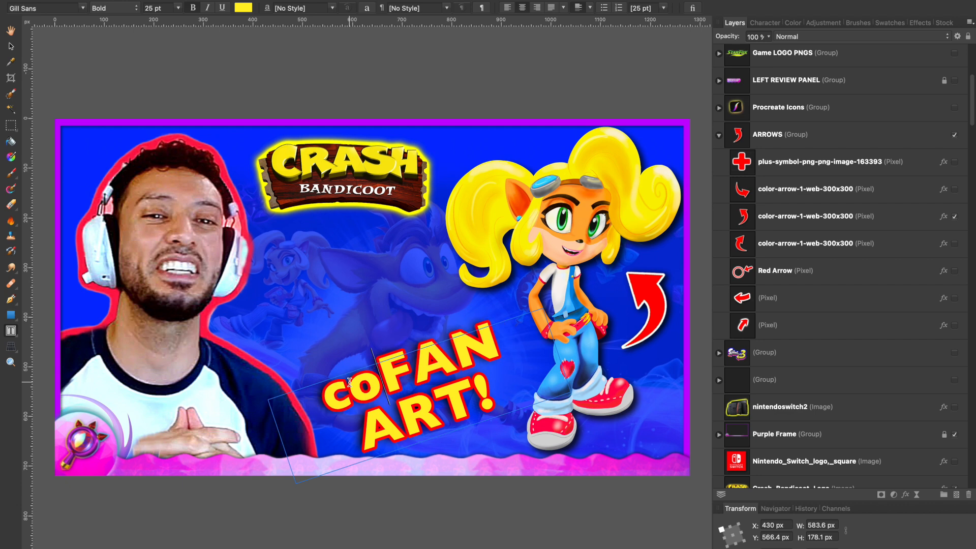
{"action": "type", "text": "coco"}
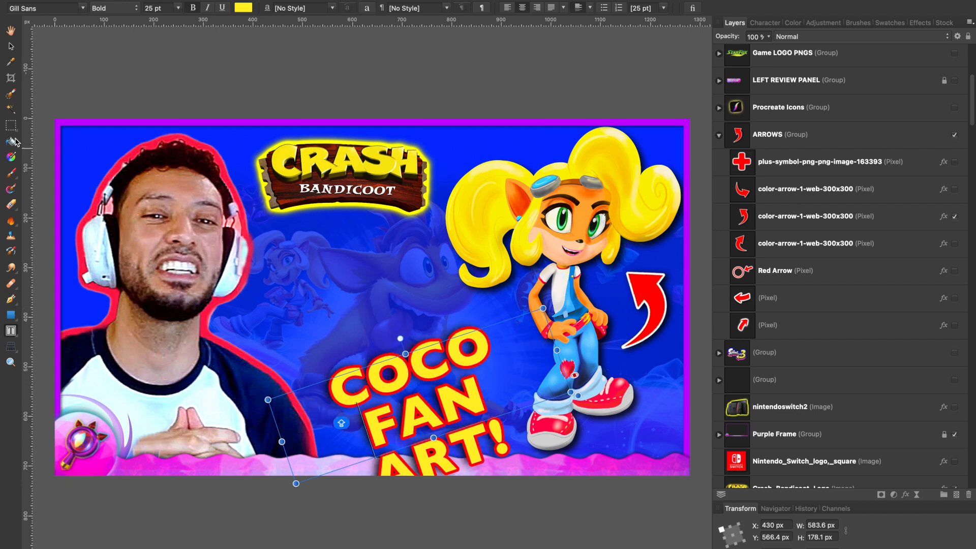
{"action": "left_click", "coordinate": [10, 47]}
{"action": "left_click_drag", "start_coordinate": [408, 407], "coordinate": [415, 372]}
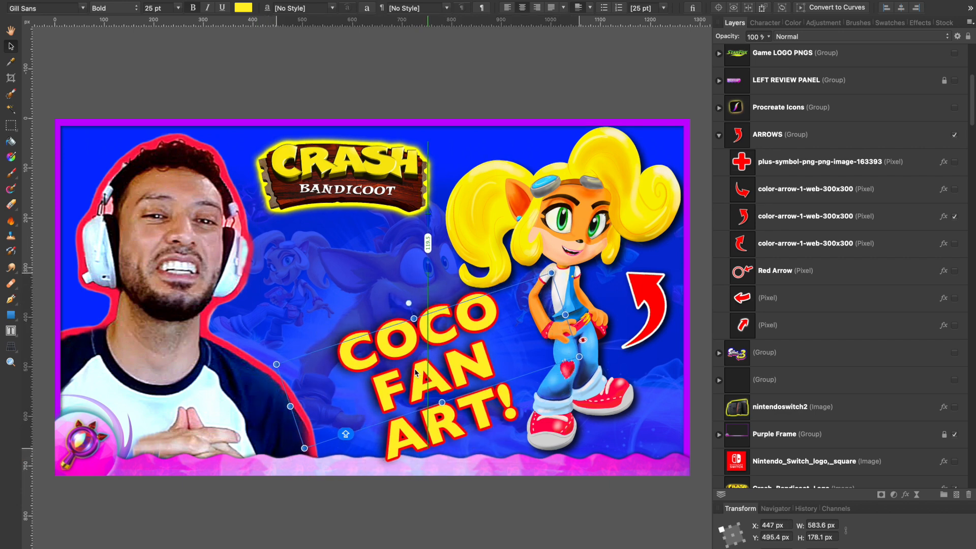
- Try joining FAN and ART! on one line, and restore the line break between them
{"action": "double_click", "coordinate": [381, 392]}
{"action": "left_click", "coordinate": [387, 437]}
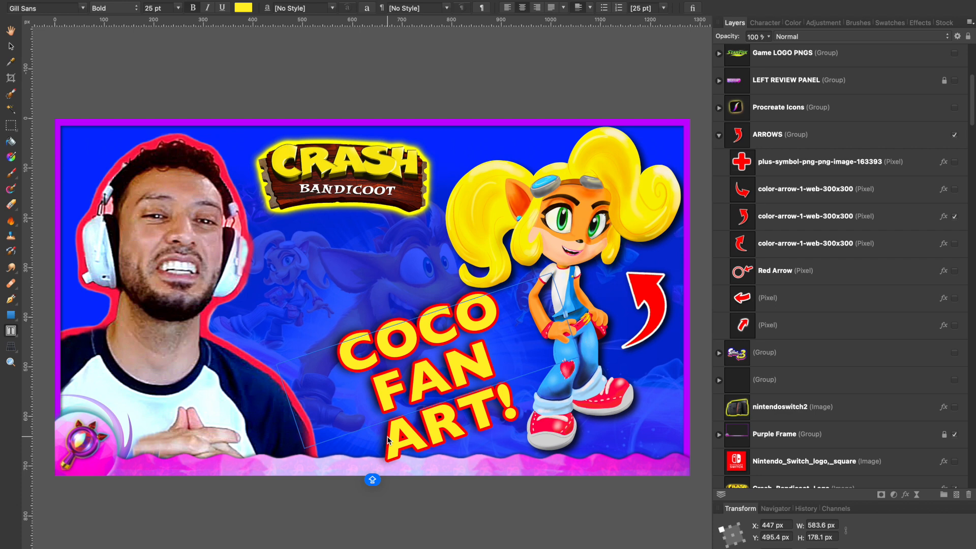
{"action": "key", "text": "BackSpace"}
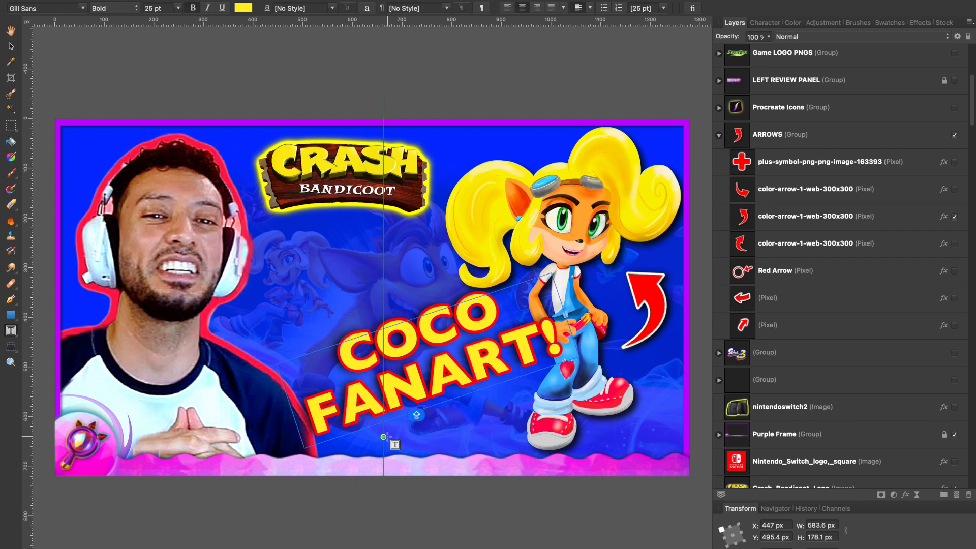
{"action": "key", "text": "Return"}
- Shift the COCO FAN ART! text left and slightly down to X 408.4, Y 511.4 px, and set its font size to 21 pt
{"action": "left_click", "coordinate": [11, 48]}
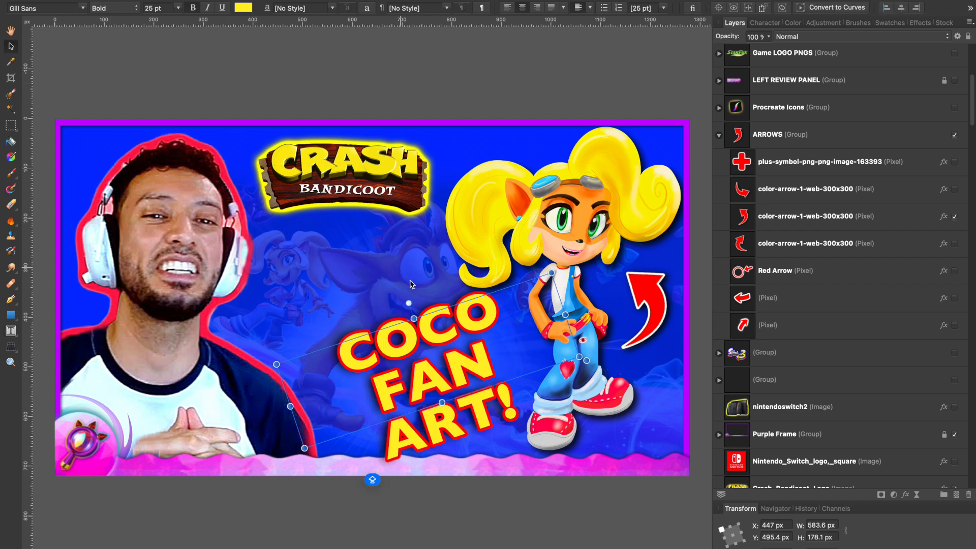
{"action": "left_click_drag", "start_coordinate": [447, 376], "coordinate": [429, 382]}
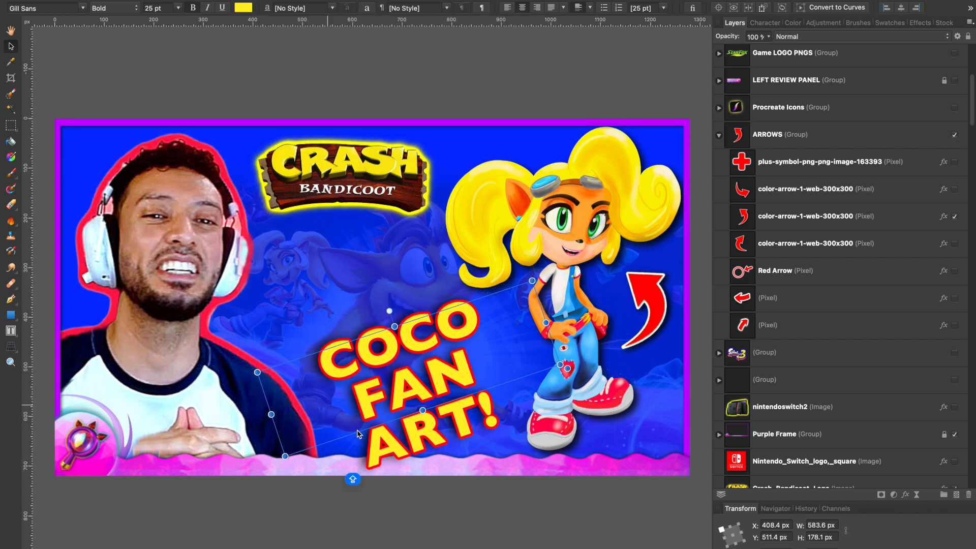
{"action": "left_click", "coordinate": [151, 8]}
{"action": "key", "text": "Down"}
{"action": "key", "text": "Down"}
{"action": "key", "text": "Down"}
{"action": "key", "text": "Down"}
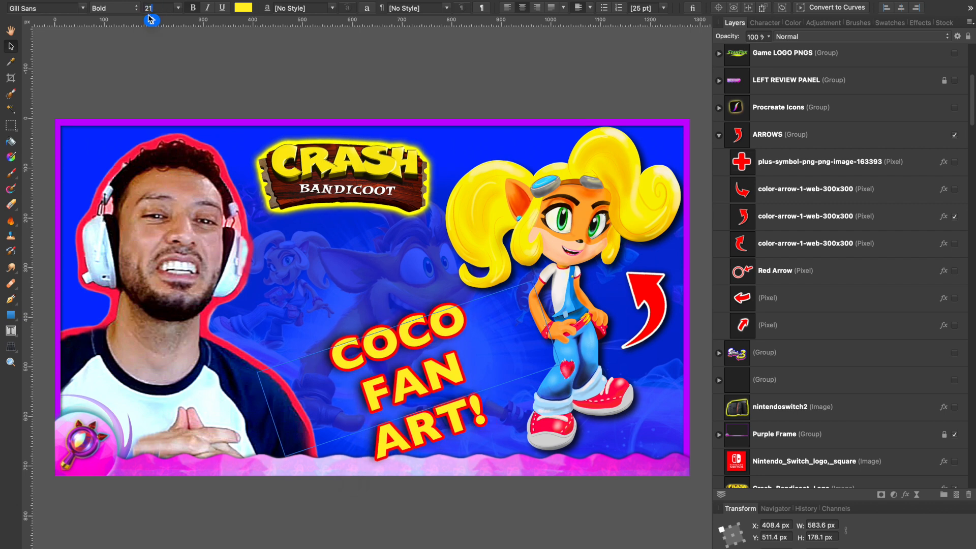
- Tighten the COCO FAN ART! line spacing to a 6.8 pt leading override, and move the text slightly right and down
{"action": "left_click", "coordinate": [12, 48]}
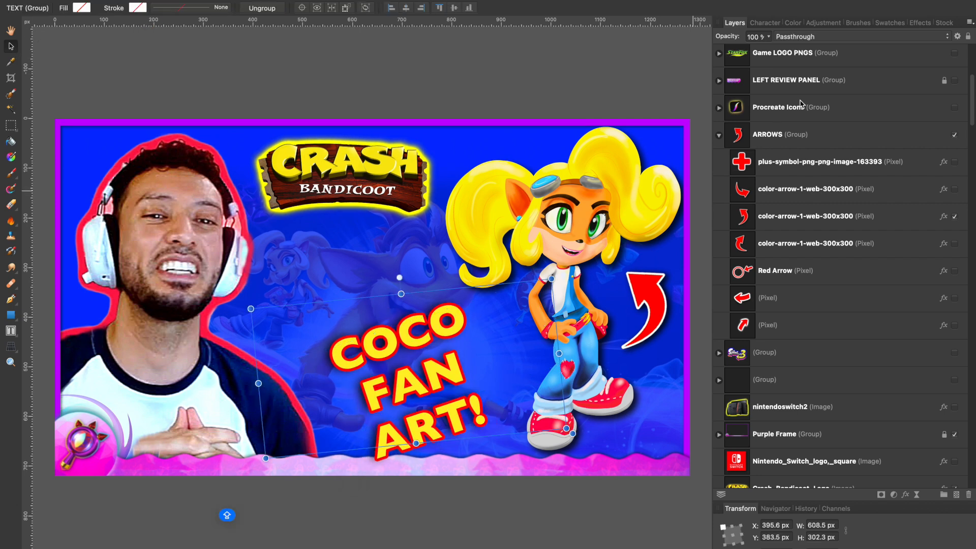
{"action": "left_click", "coordinate": [826, 24]}
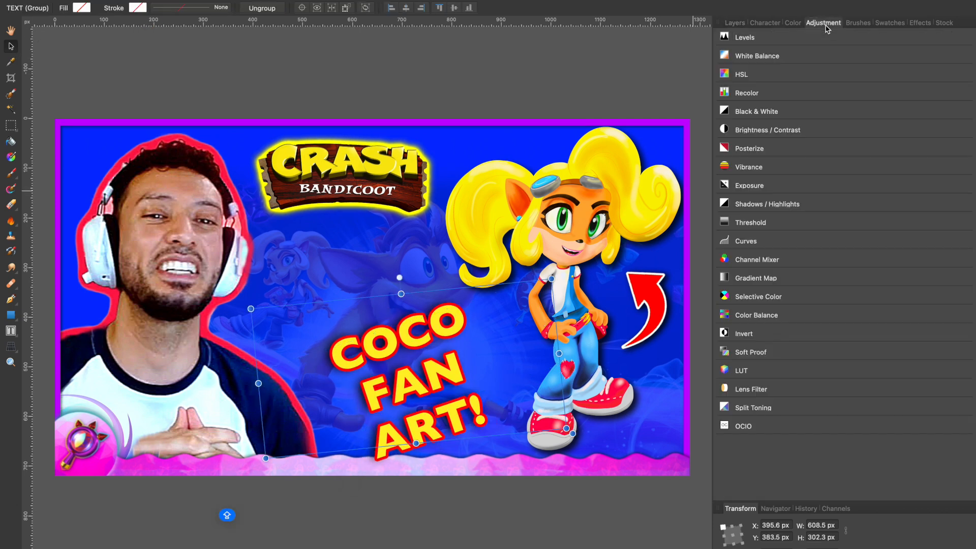
{"action": "left_click", "coordinate": [772, 24]}
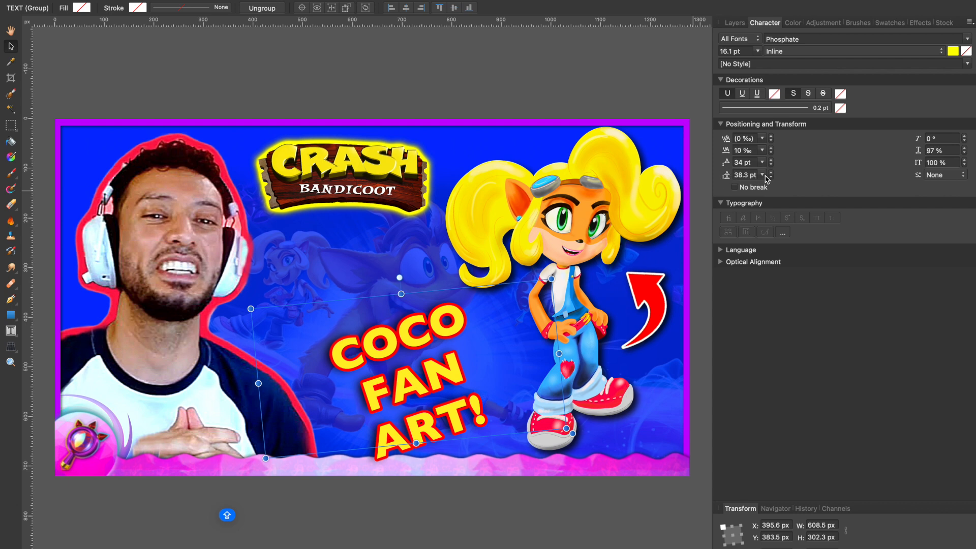
{"action": "left_click_drag", "start_coordinate": [772, 176], "coordinate": [773, 183]}
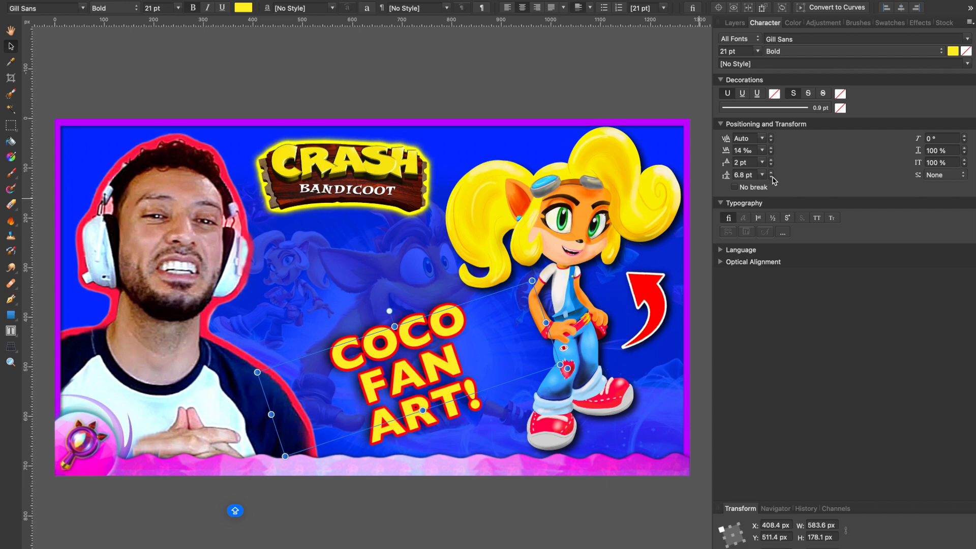
{"action": "left_click_drag", "start_coordinate": [428, 313], "coordinate": [448, 354]}
{"action": "left_click", "coordinate": [255, 99]}
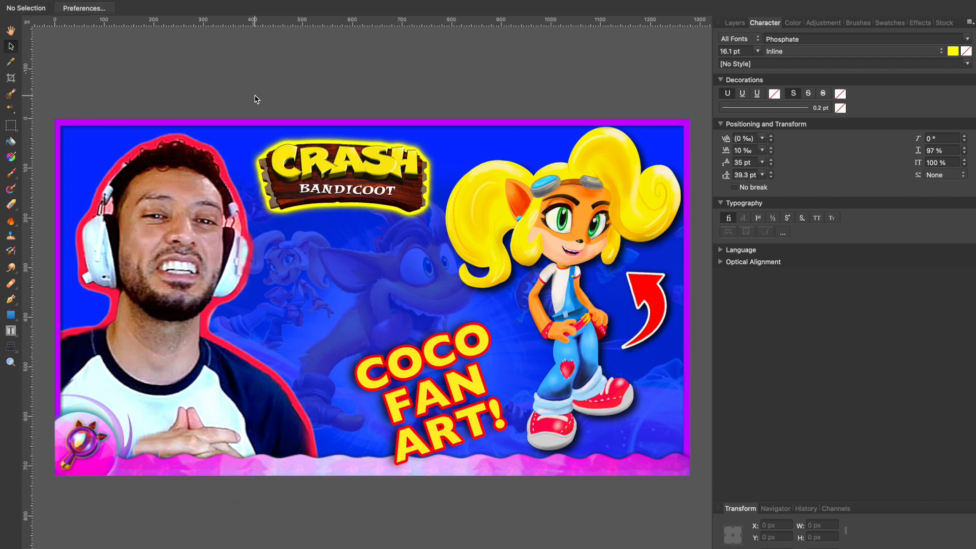
{"action": "key", "text": "super+minus"}
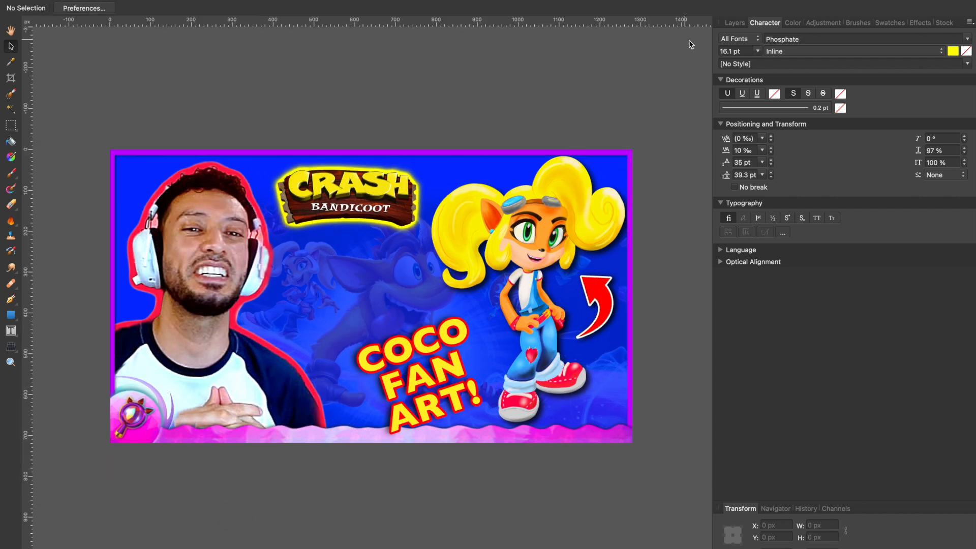
{"action": "left_click", "coordinate": [735, 22]}
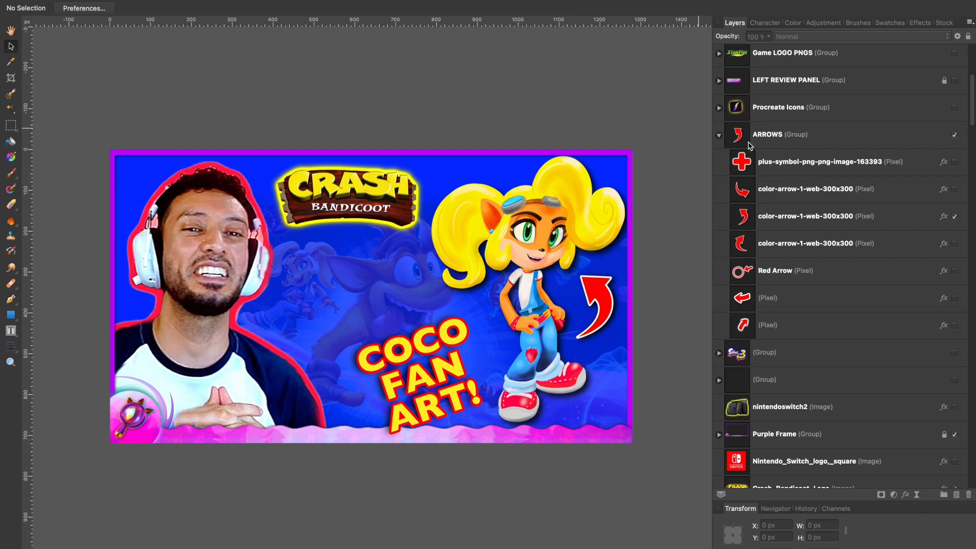
{"action": "left_click", "coordinate": [954, 108]}
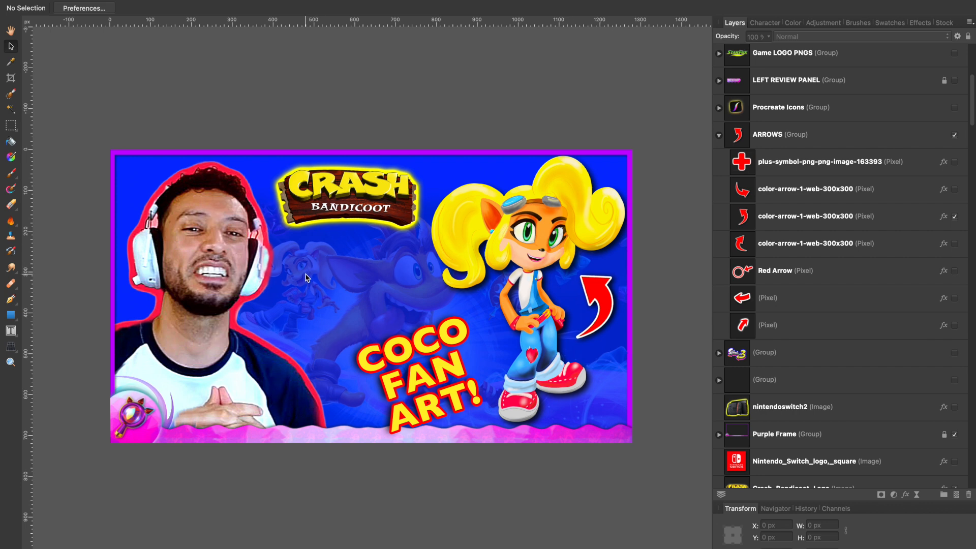
{"action": "scroll", "coordinate": [887, 150], "scroll_direction": "up", "scroll_amount": 3}
{"action": "scroll", "coordinate": [887, 151], "scroll_direction": "down", "scroll_amount": 10}
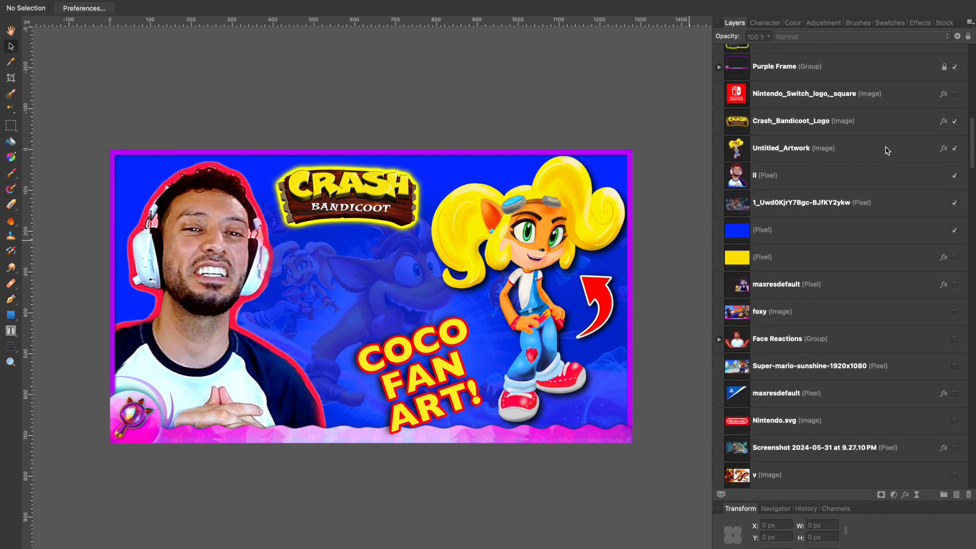
- Scale down the faded game image and shift it slightly left and down behind the portrait and Coco character
{"action": "left_click", "coordinate": [867, 133]}
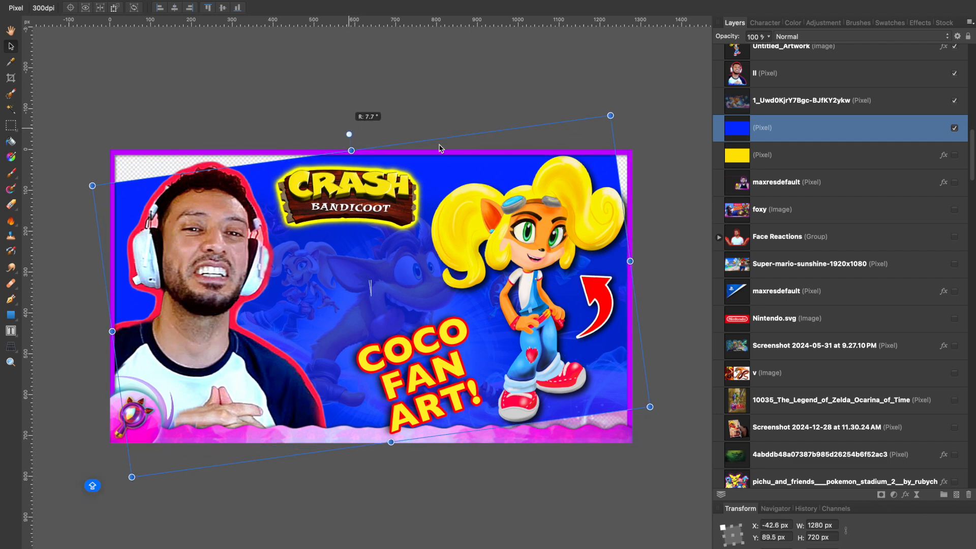
{"action": "left_click", "coordinate": [866, 109]}
{"action": "left_click_drag", "start_coordinate": [409, 169], "coordinate": [396, 264]}
{"action": "left_click_drag", "start_coordinate": [600, 159], "coordinate": [558, 190]}
{"action": "mouse_move", "coordinate": [342, 284]}
{"action": "left_mouse_down"}
{"action": "mouse_move", "coordinate": [358, 260]}
{"action": "mouse_move", "coordinate": [354, 271]}
{"action": "left_mouse_up"}
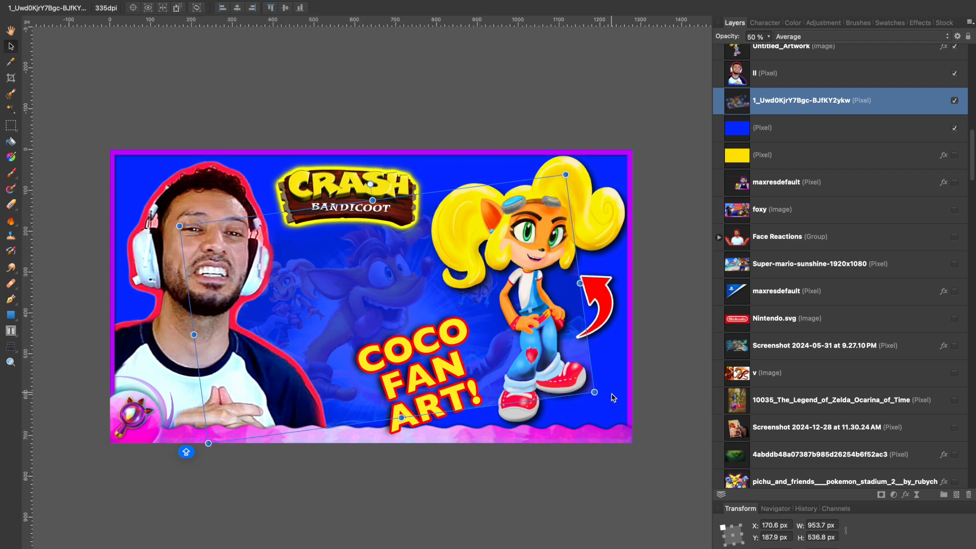
{"action": "left_click_drag", "start_coordinate": [598, 394], "coordinate": [615, 398]}
{"action": "key", "text": "e"}
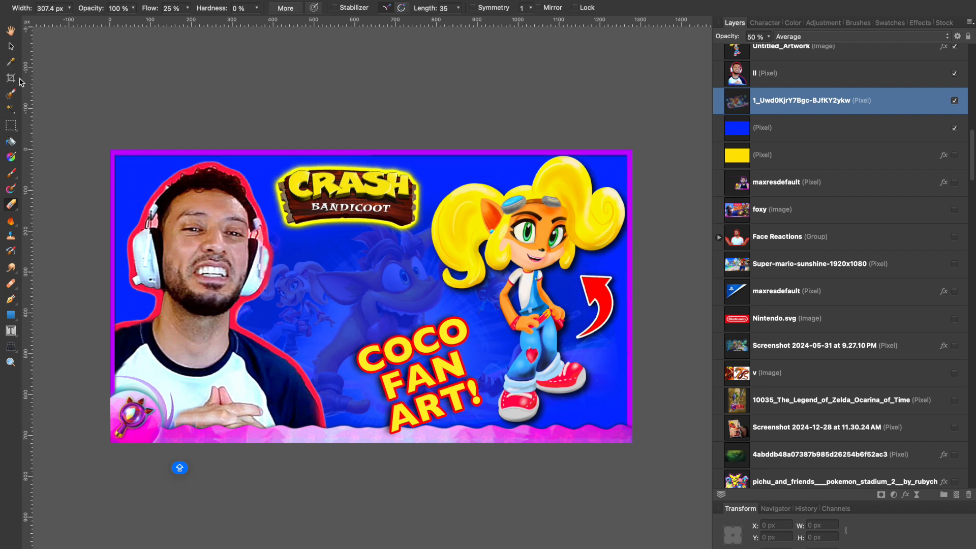
{"action": "left_click", "coordinate": [10, 46]}
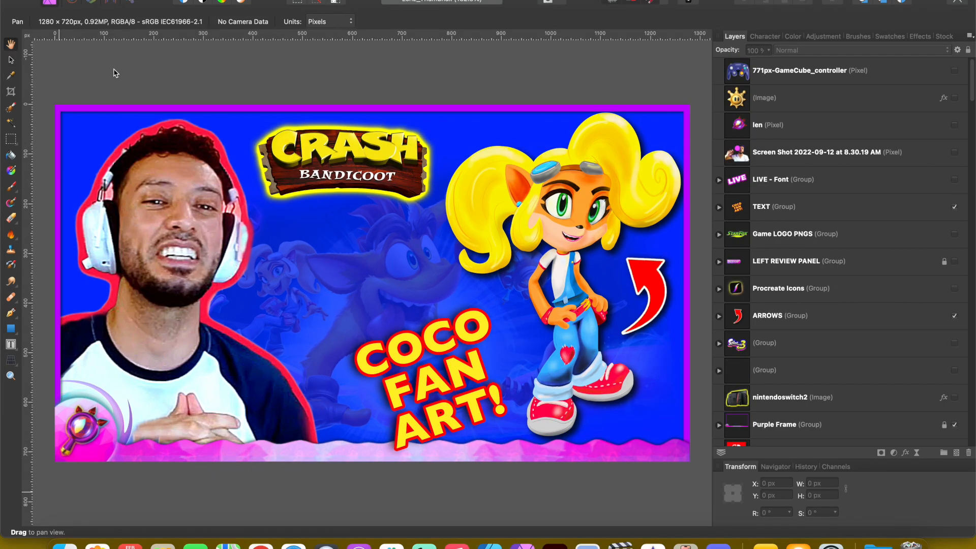
- Export the whole document as a 1280 × 720 px JPEG using the best quality preset at quality 100
{"action": "left_click", "coordinate": [67, 0]}
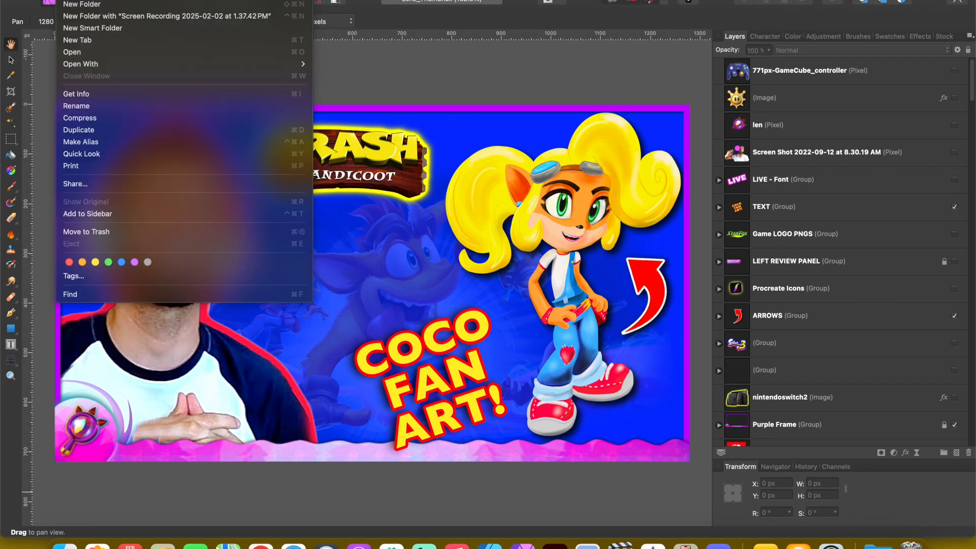
{"action": "left_click", "coordinate": [116, 0]}
{"action": "mouse_move", "coordinate": [93, 0]}
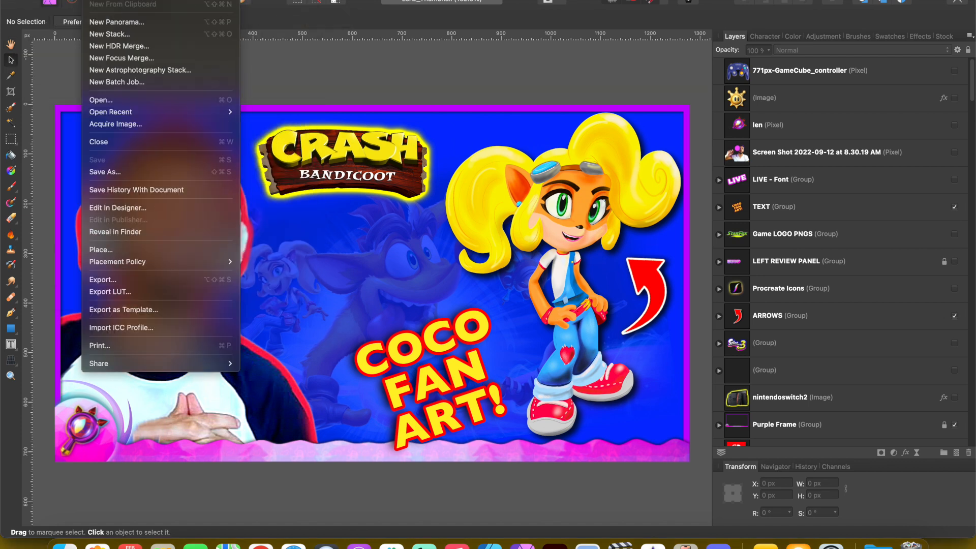
{"action": "left_click", "coordinate": [120, 280]}
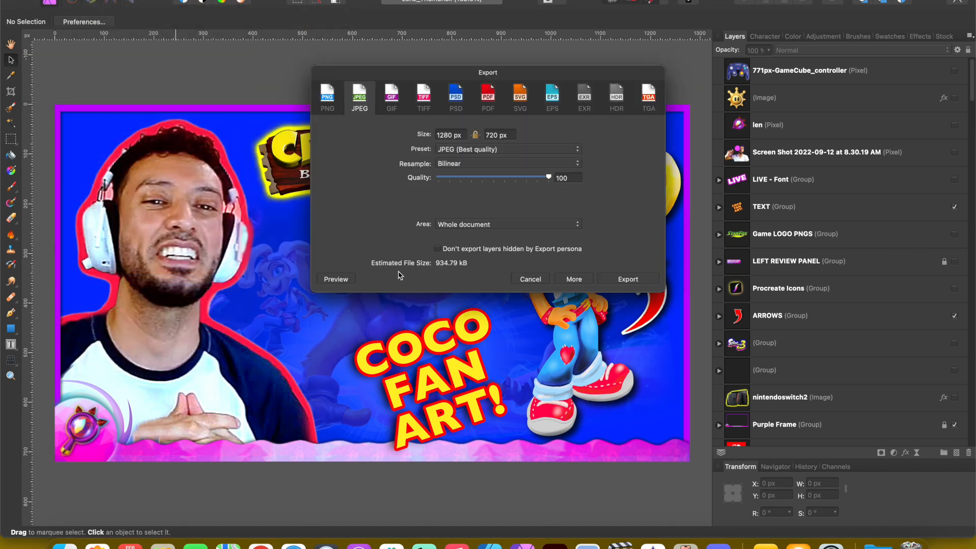
{"action": "left_click", "coordinate": [438, 249]}
{"action": "left_click", "coordinate": [628, 280]}
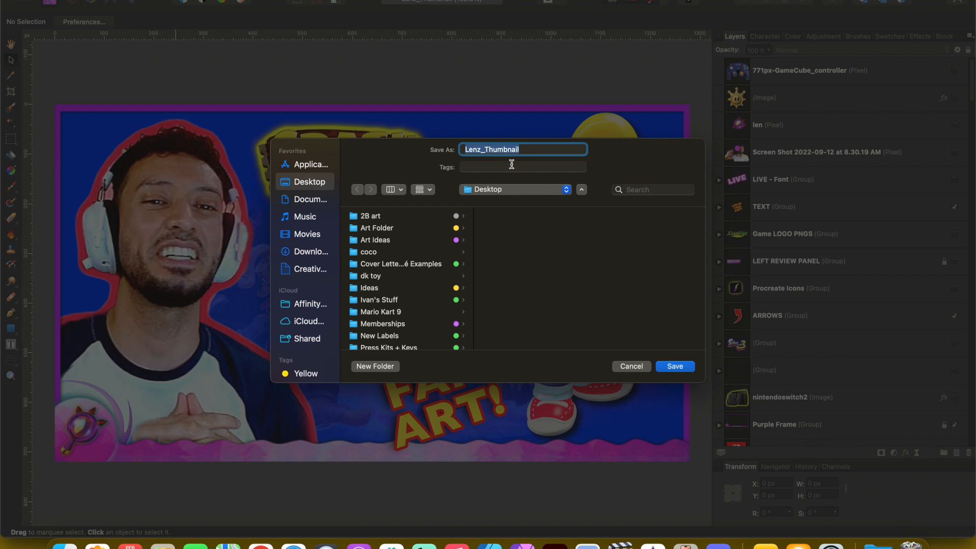
- Name the exported file "How to Draw Coco Bandicoot - Crash Bandicoot Fanart" with the Desktop as its destination
{"action": "type", "text": "How to Draw Coco Bandicoot -"}
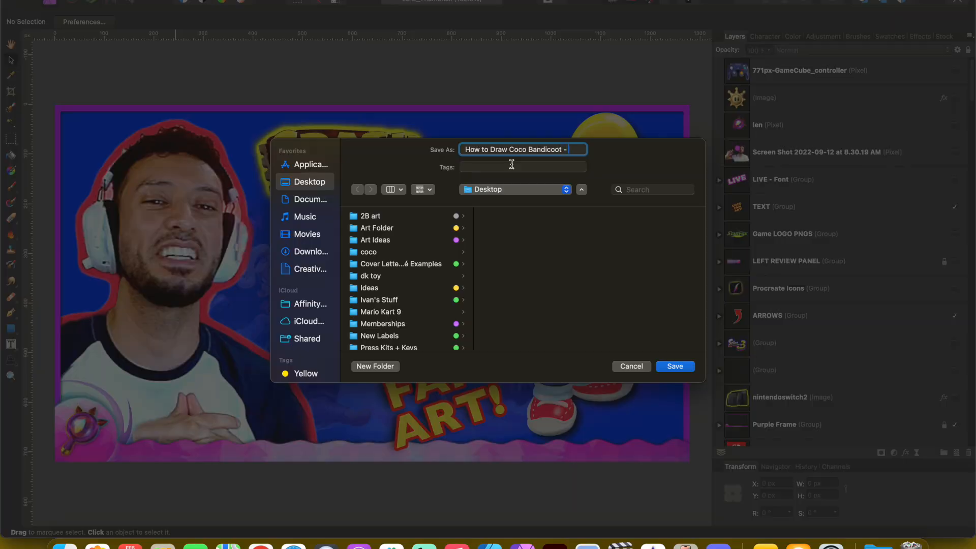
{"action": "type", "text": "sh Band"}
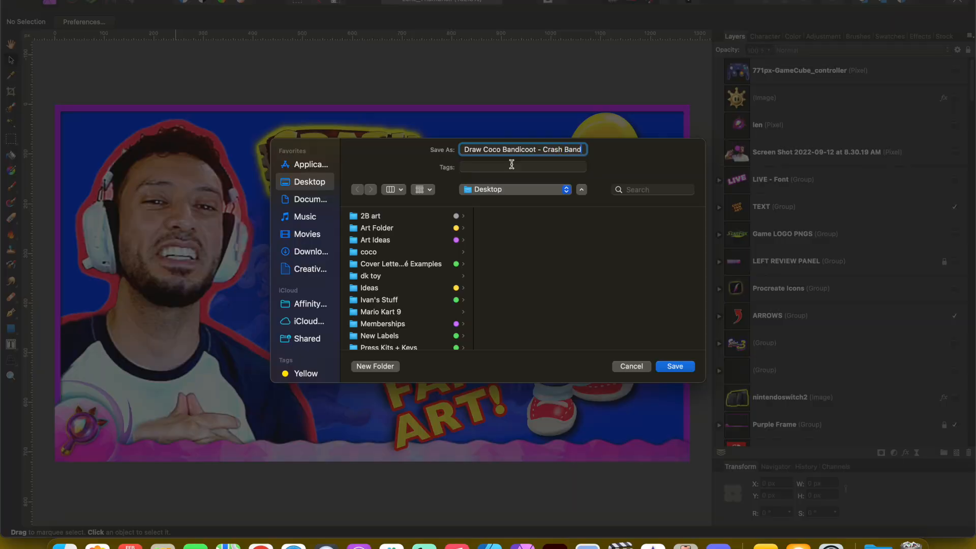
{"action": "type", "text": "icoot Fanart"}
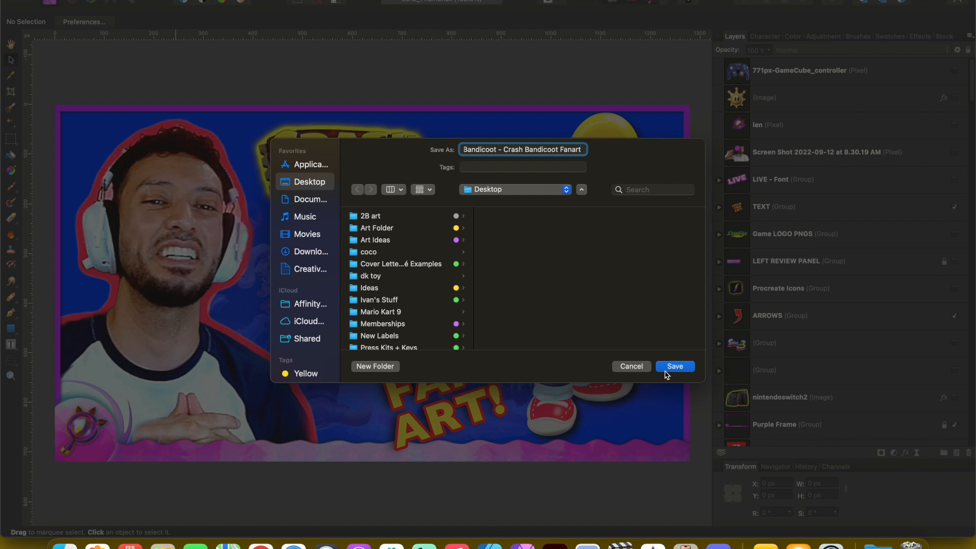
{"action": "left_click", "coordinate": [499, 147]}
{"action": "type", "text": "-"}
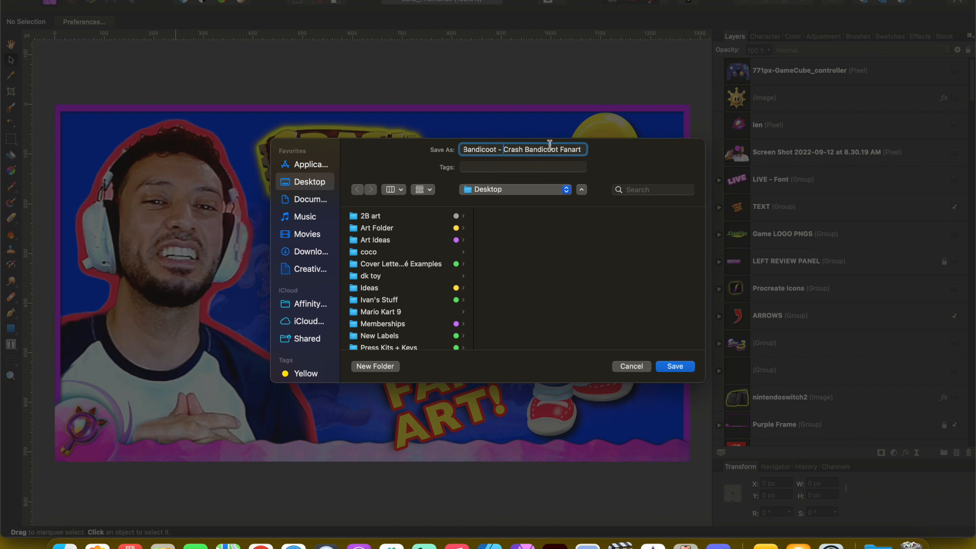